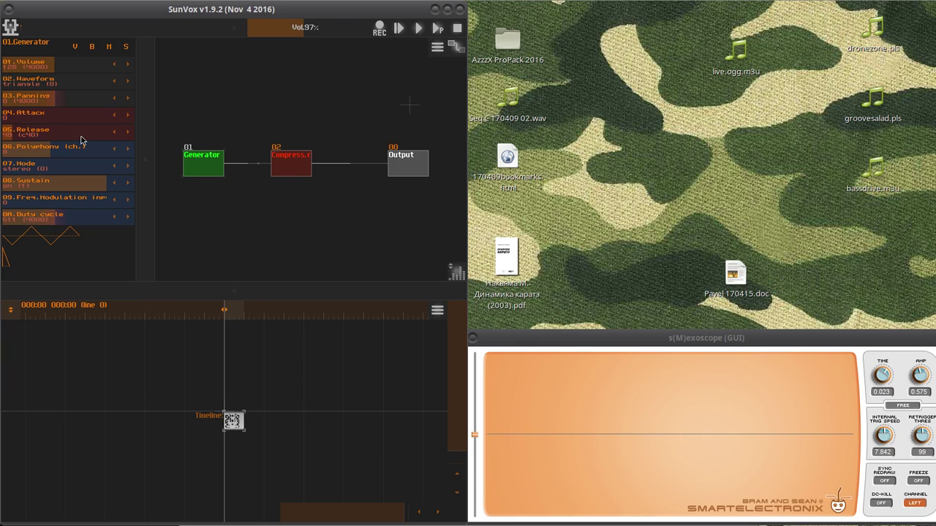
Try out the Generator's release, returning it to 0, and set the Compressor's threshold to 0 and attack to 38 ms
{"action": "left_click_drag", "start_coordinate": [83, 138], "coordinate": [109, 137]}
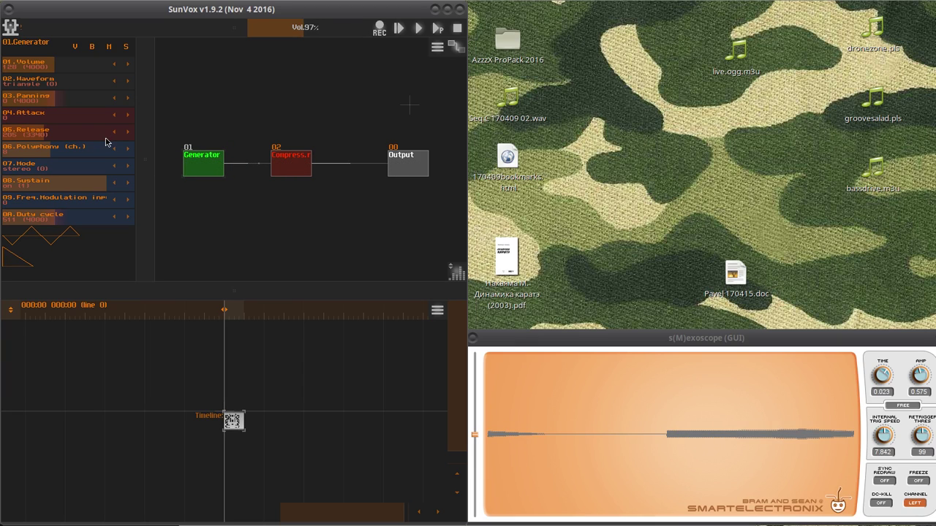
{"action": "left_click", "coordinate": [106, 136]}
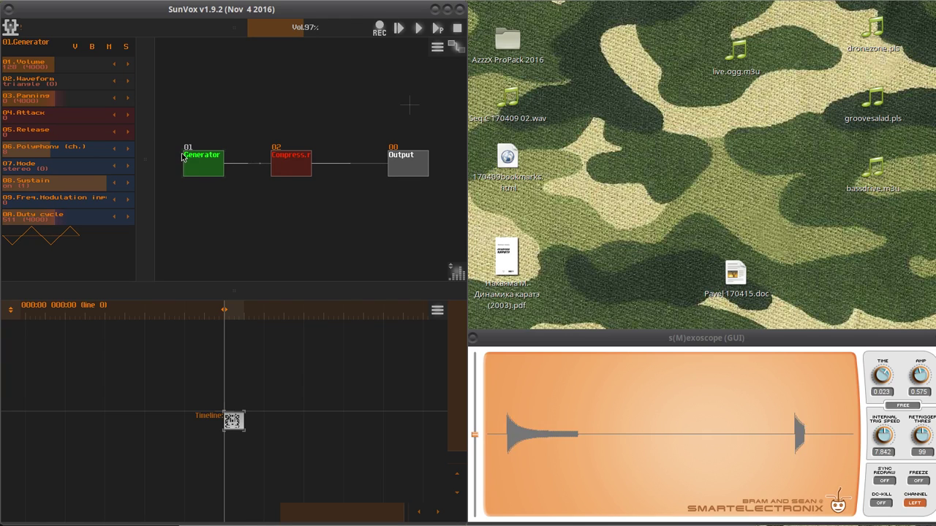
{"action": "left_click", "coordinate": [283, 159]}
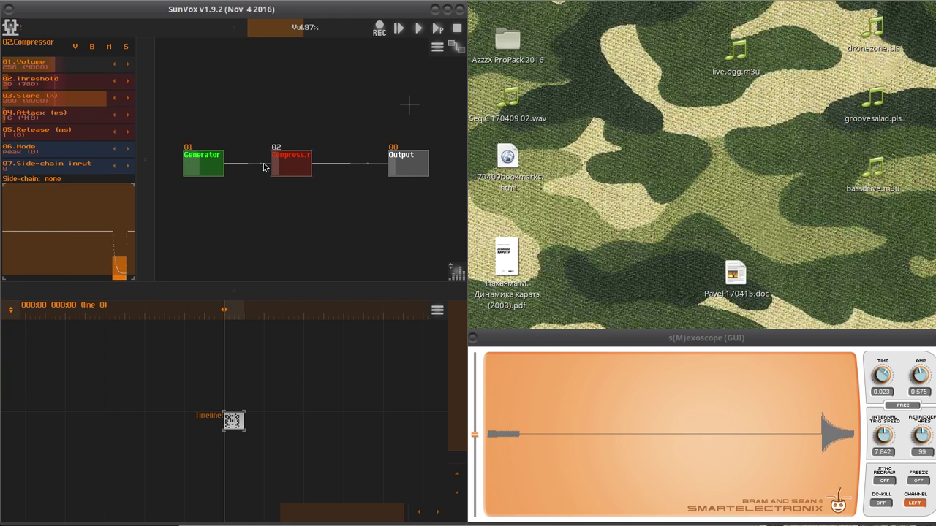
{"action": "left_click_drag", "start_coordinate": [29, 87], "coordinate": [32, 121]}
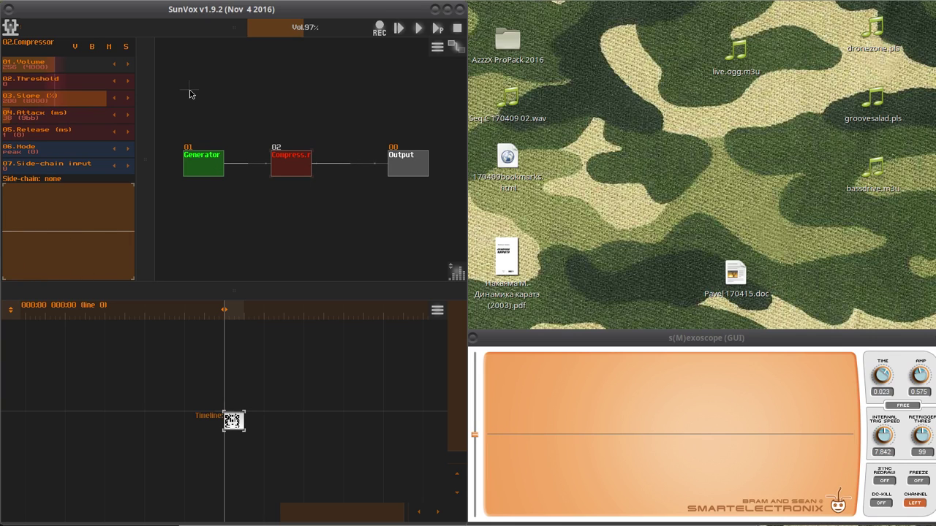
Create a new empty project and move the Output module toward the right side of the module view
{"action": "left_click", "coordinate": [11, 27]}
{"action": "left_click", "coordinate": [50, 47]}
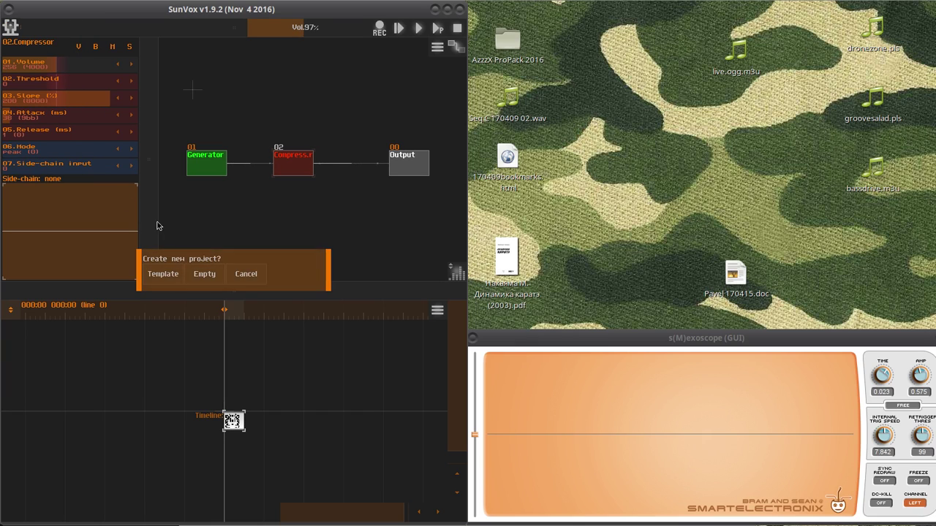
{"action": "left_click", "coordinate": [204, 273]}
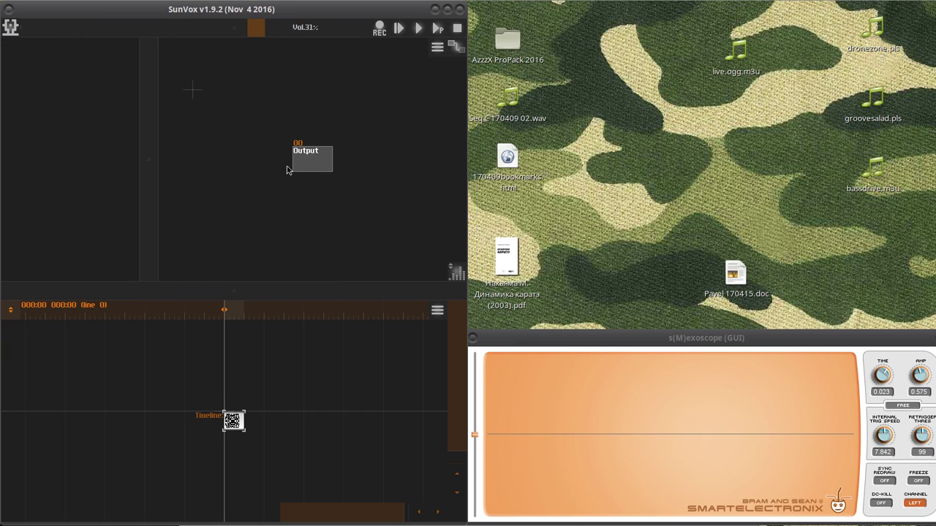
{"action": "left_click_drag", "start_coordinate": [303, 165], "coordinate": [403, 151]}
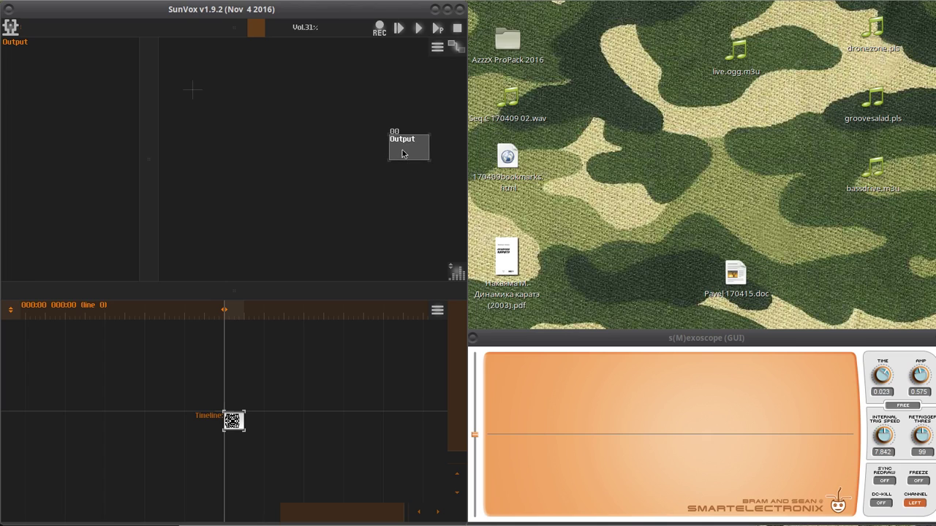
Add a MetaModule to the left of the Output module and connect it to Output
{"action": "double_click", "coordinate": [211, 135]}
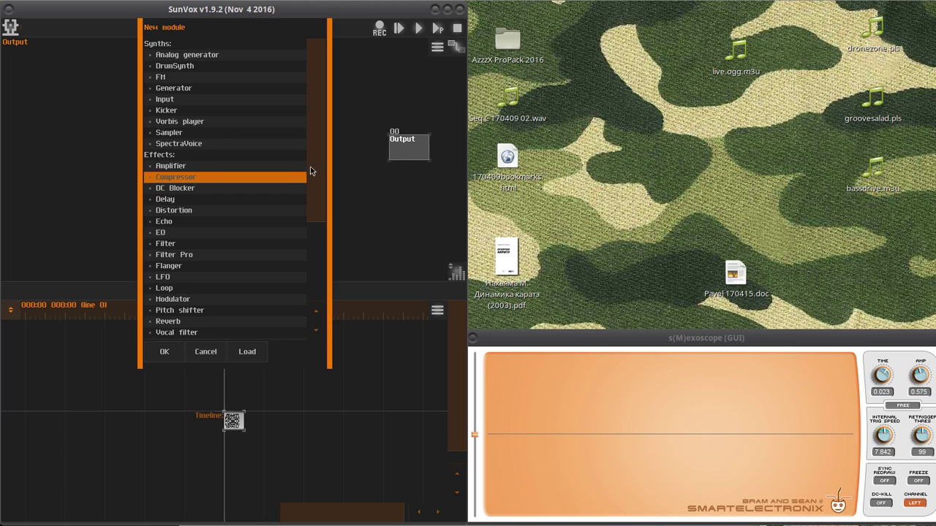
{"action": "left_click_drag", "start_coordinate": [313, 171], "coordinate": [303, 265]}
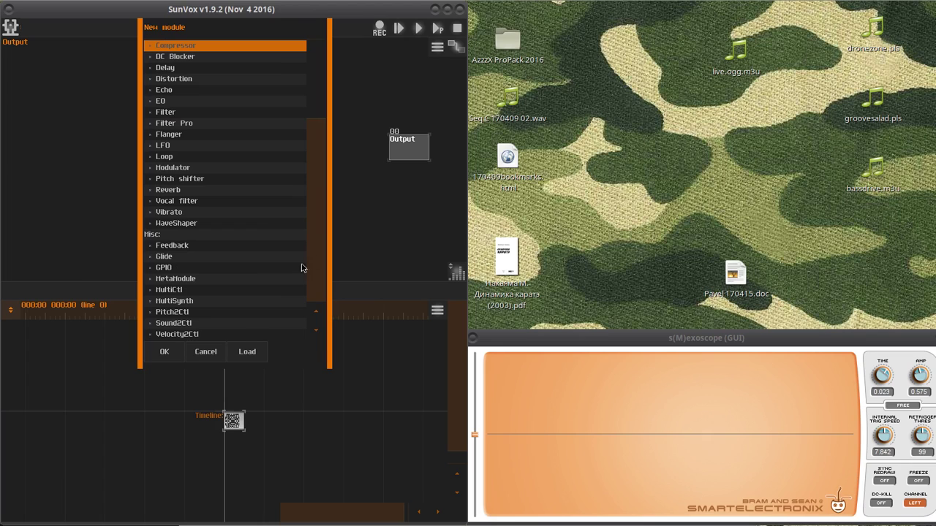
{"action": "double_click", "coordinate": [179, 279]}
{"action": "left_click_drag", "start_coordinate": [202, 127], "coordinate": [407, 149]}
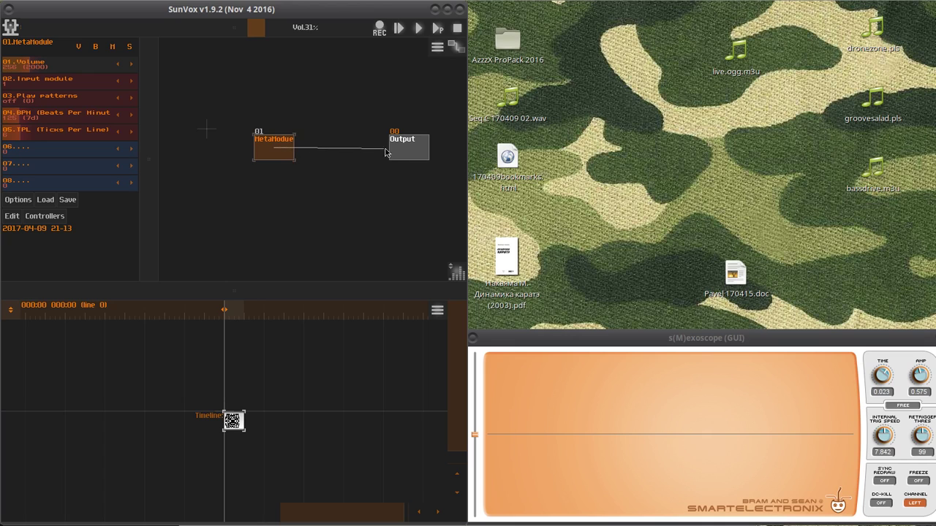
Open the MetaModule's internal project for editing and add a MultiSynth module to the left of Output
{"action": "left_click", "coordinate": [13, 218]}
{"action": "double_click", "coordinate": [185, 167]}
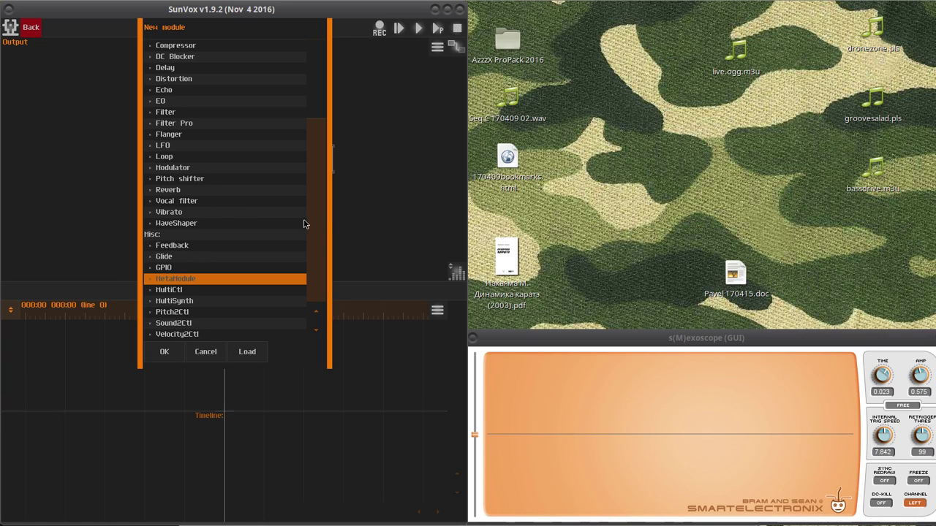
{"action": "left_click_drag", "start_coordinate": [304, 225], "coordinate": [313, 279]}
{"action": "left_click", "coordinate": [186, 303]}
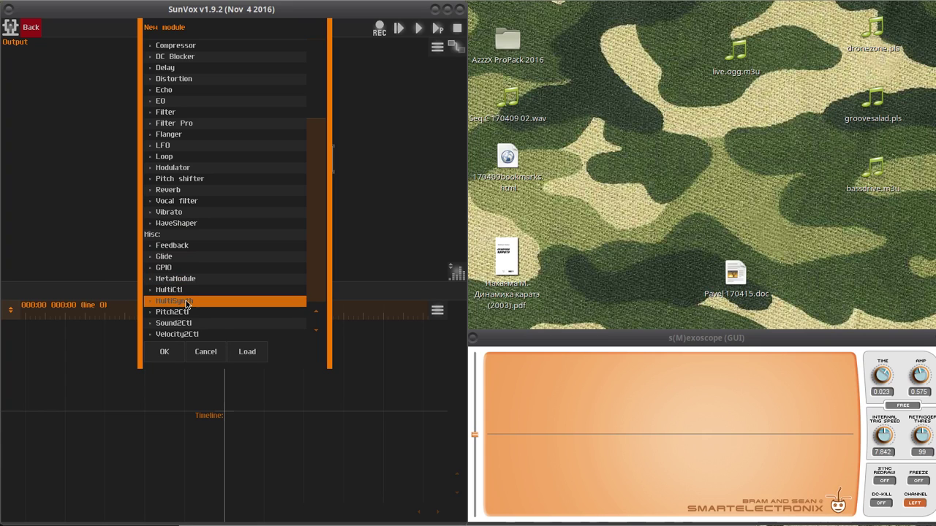
{"action": "double_click", "coordinate": [183, 302]}
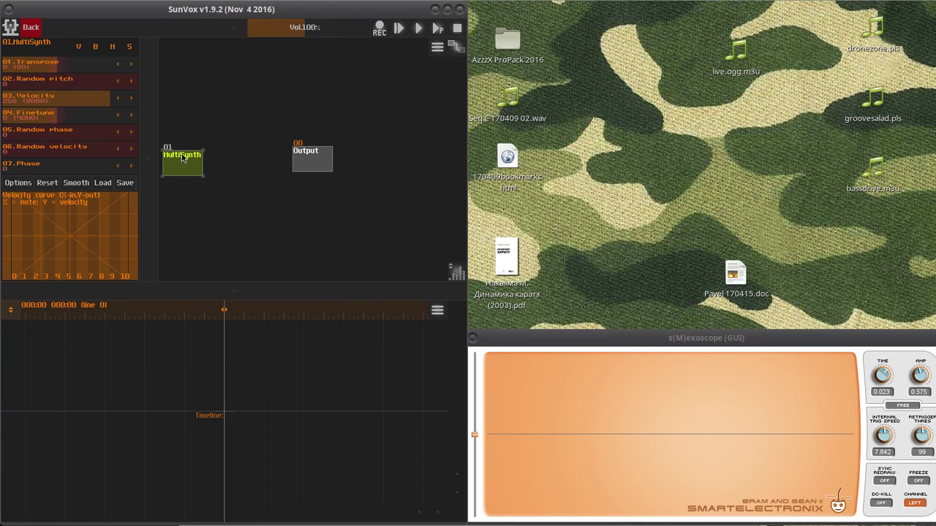
Add a Generator module and place it directly to the right of the MultiSynth
{"action": "double_click", "coordinate": [225, 137]}
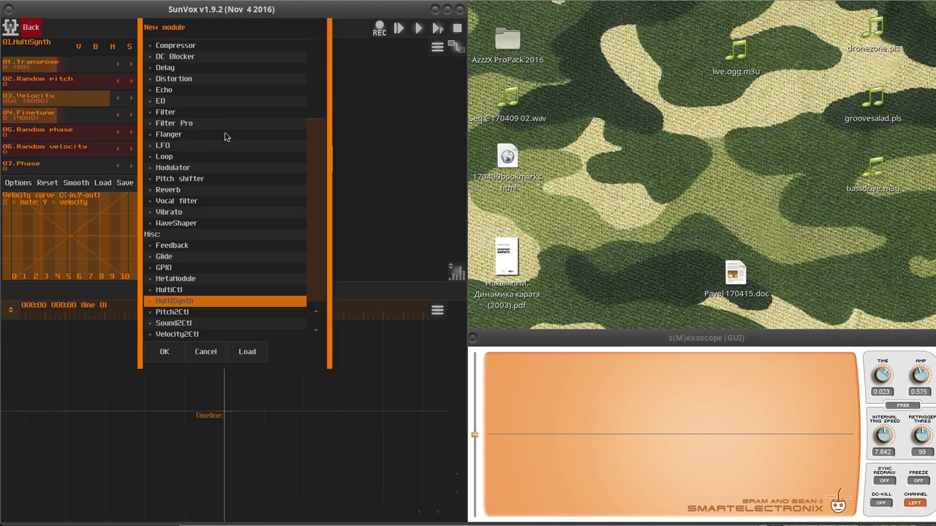
{"action": "scroll", "coordinate": [223, 128], "scroll_direction": "up", "scroll_amount": 4}
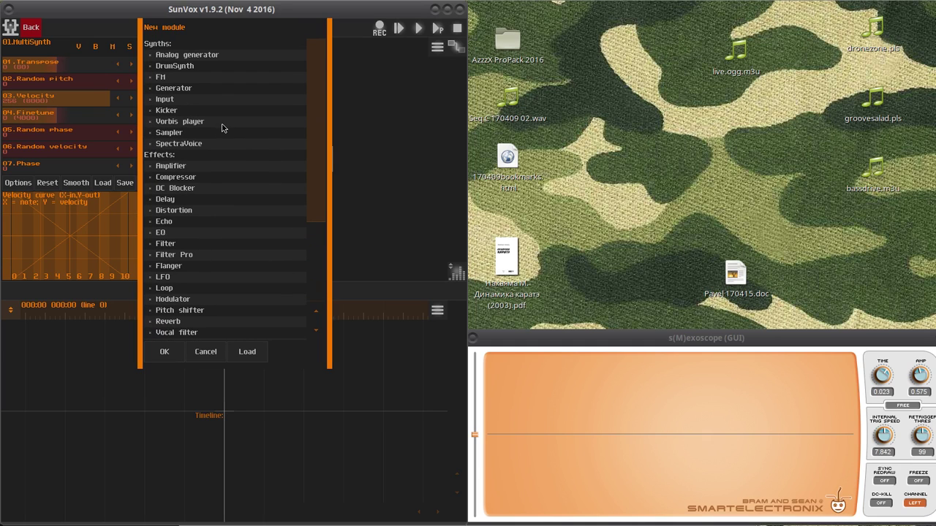
{"action": "double_click", "coordinate": [176, 89]}
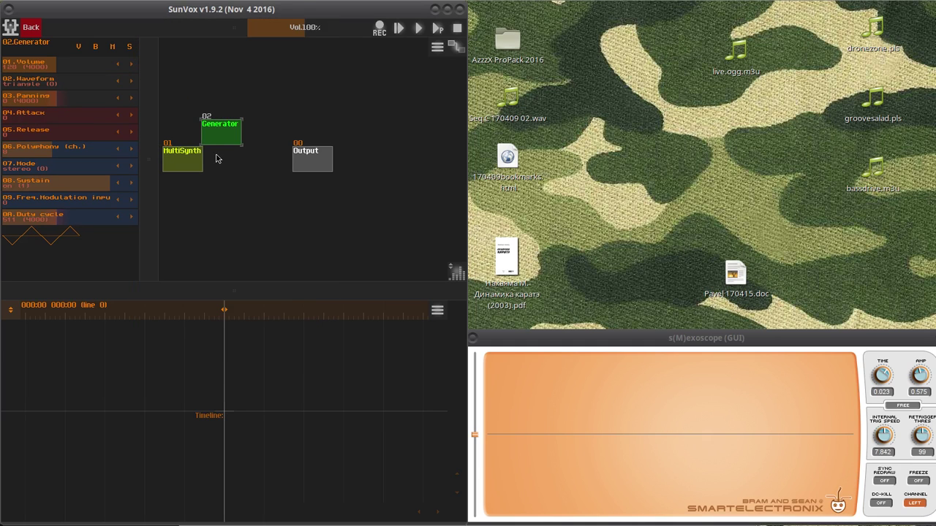
{"action": "left_click_drag", "start_coordinate": [217, 143], "coordinate": [229, 173]}
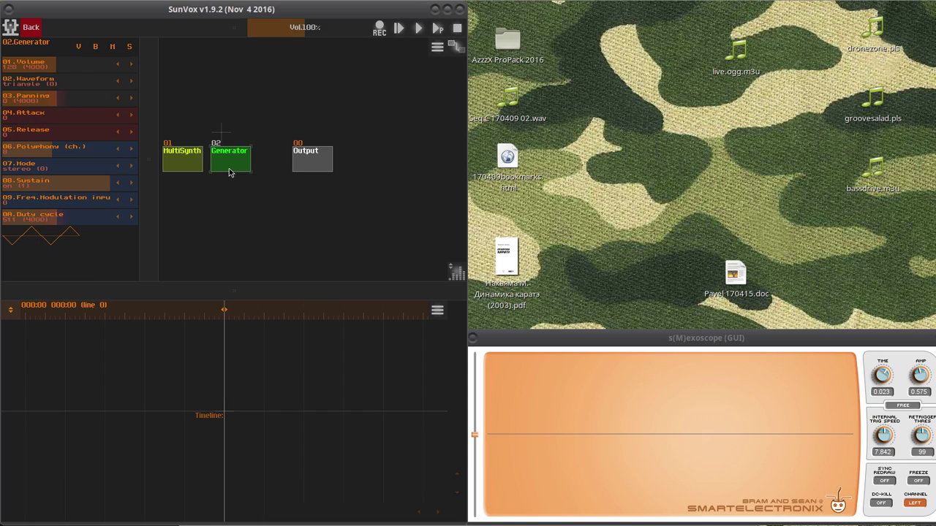
Add a Compressor module, shift Output farther right, and place the Compressor between the Generator and Output
{"action": "double_click", "coordinate": [269, 162]}
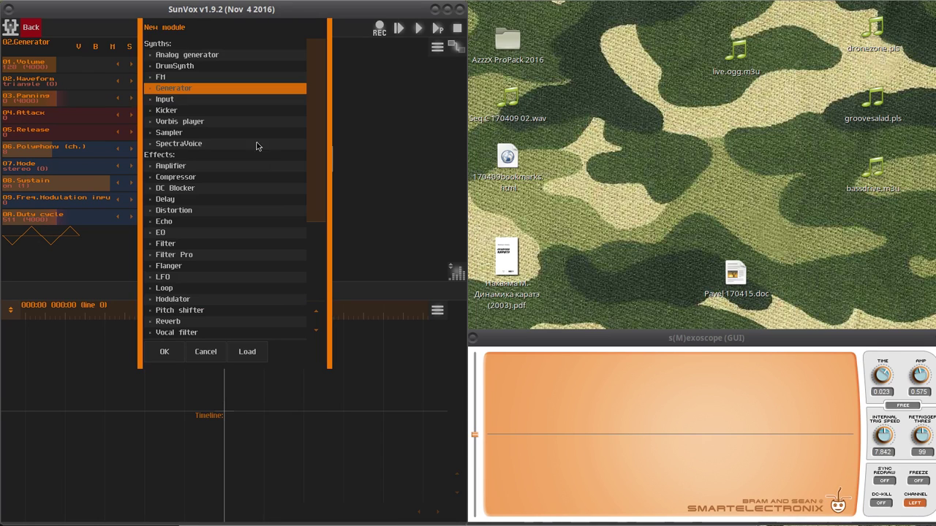
{"action": "double_click", "coordinate": [173, 177]}
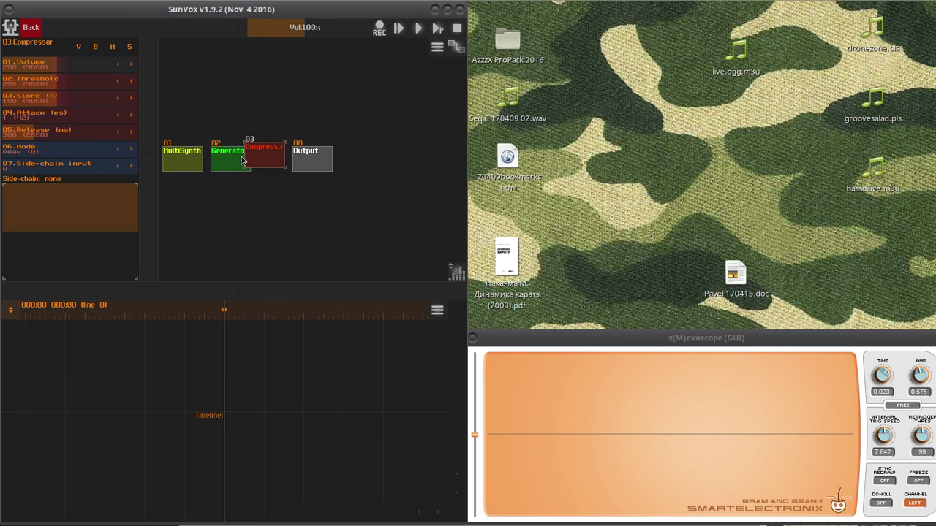
{"action": "left_click_drag", "start_coordinate": [296, 164], "coordinate": [378, 169]}
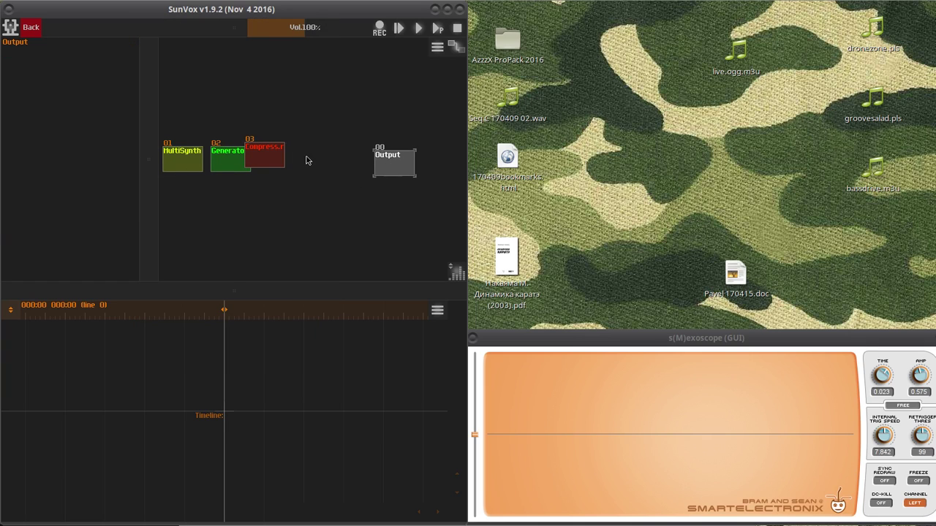
{"action": "left_click_drag", "start_coordinate": [274, 159], "coordinate": [307, 163]}
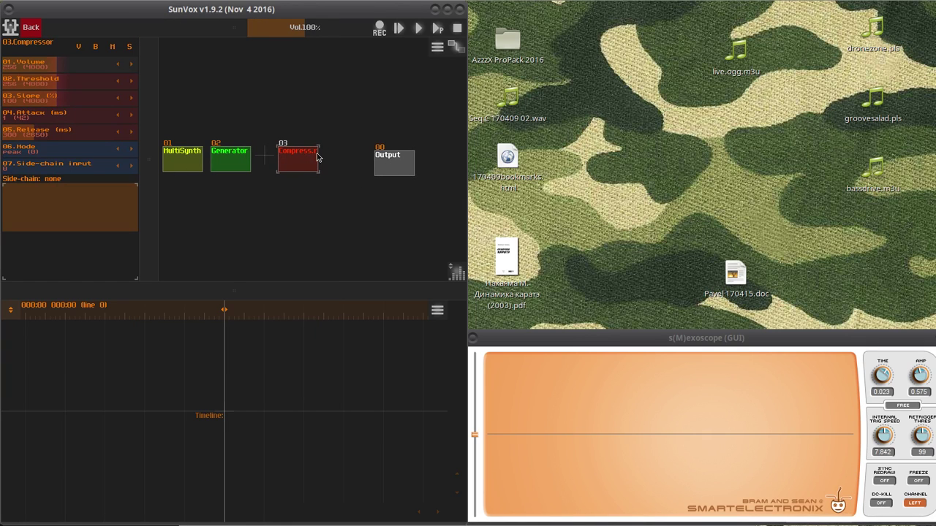
Add an Amplifier module and place it between the Compressor and Output
{"action": "double_click", "coordinate": [332, 133]}
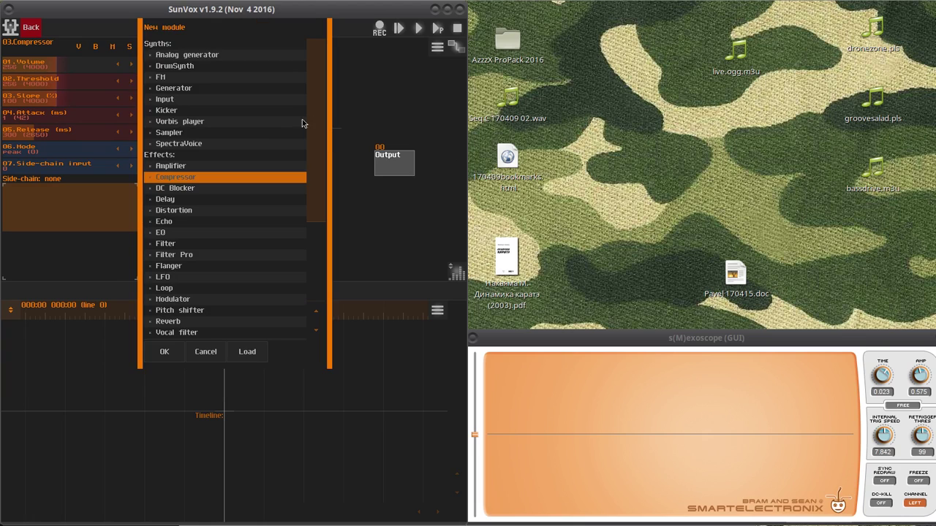
{"action": "double_click", "coordinate": [180, 166]}
{"action": "left_click_drag", "start_coordinate": [324, 134], "coordinate": [342, 171]}
Connect the modules in series: MultiSynth to Generator, Compressor, Amplifier and Output
{"action": "left_click_drag", "start_coordinate": [189, 162], "coordinate": [337, 166]}
{"action": "left_click", "coordinate": [303, 161]}
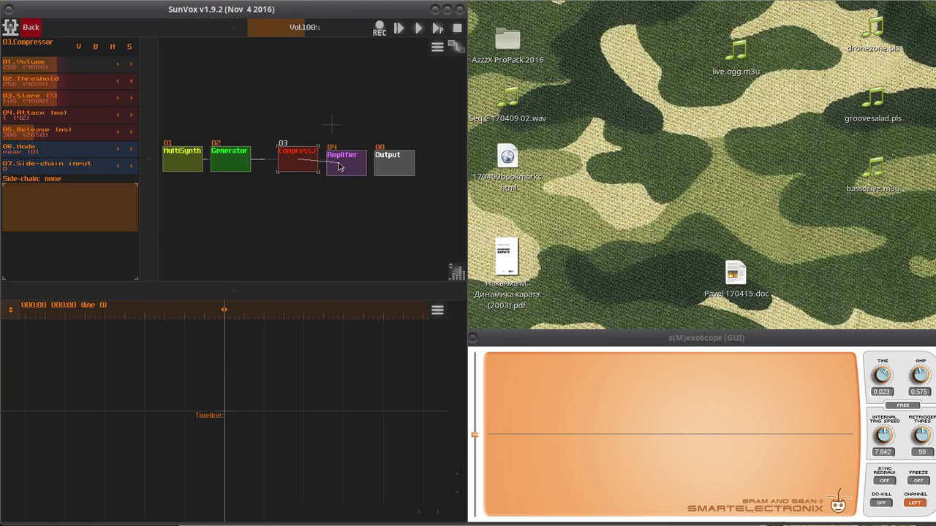
{"action": "left_click", "coordinate": [340, 165]}
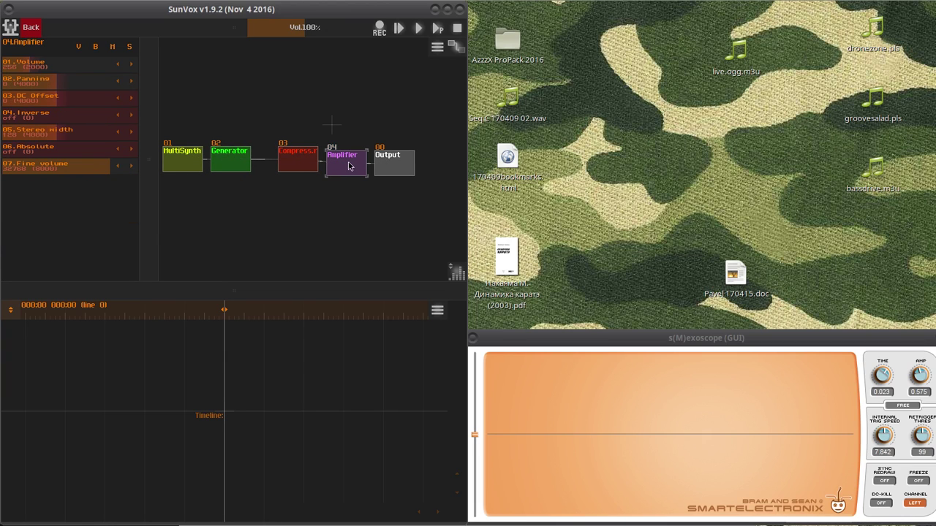
Align the Compressor, Generator and MultiSynth in one evenly spaced row with the Amplifier and Output
{"action": "left_click", "coordinate": [298, 164]}
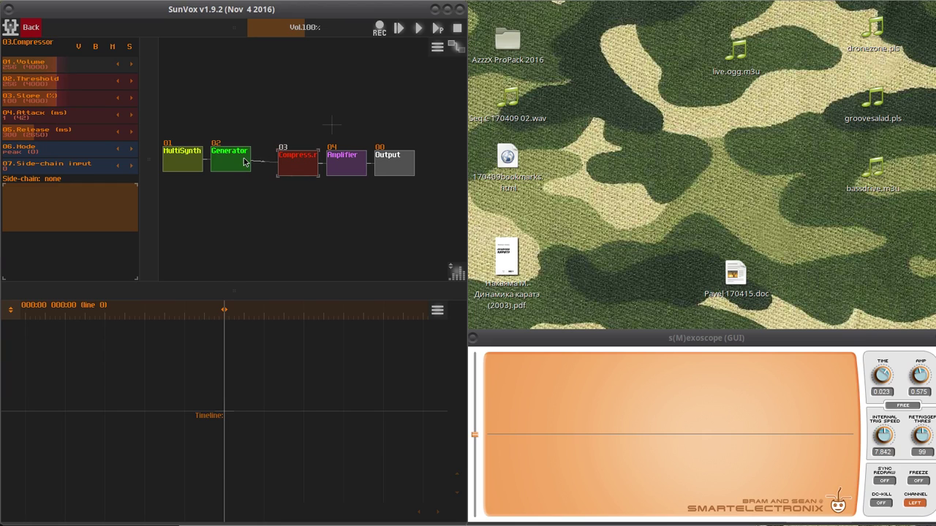
{"action": "left_click_drag", "start_coordinate": [245, 162], "coordinate": [267, 167]}
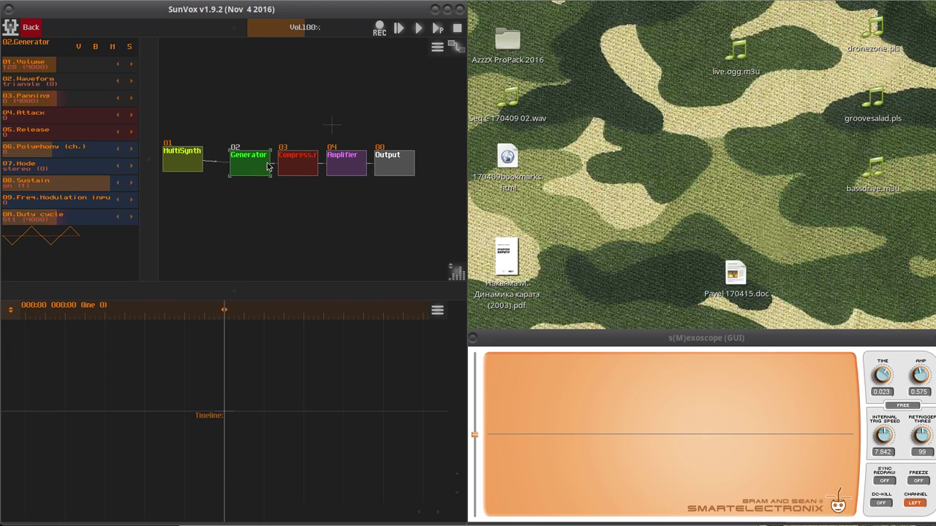
{"action": "left_click_drag", "start_coordinate": [179, 165], "coordinate": [205, 170]}
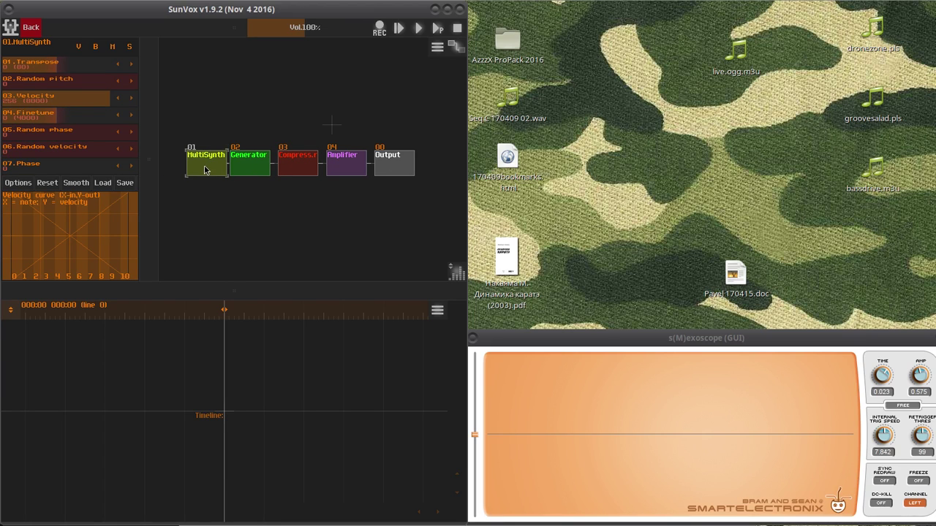
{"action": "left_click", "coordinate": [257, 164]}
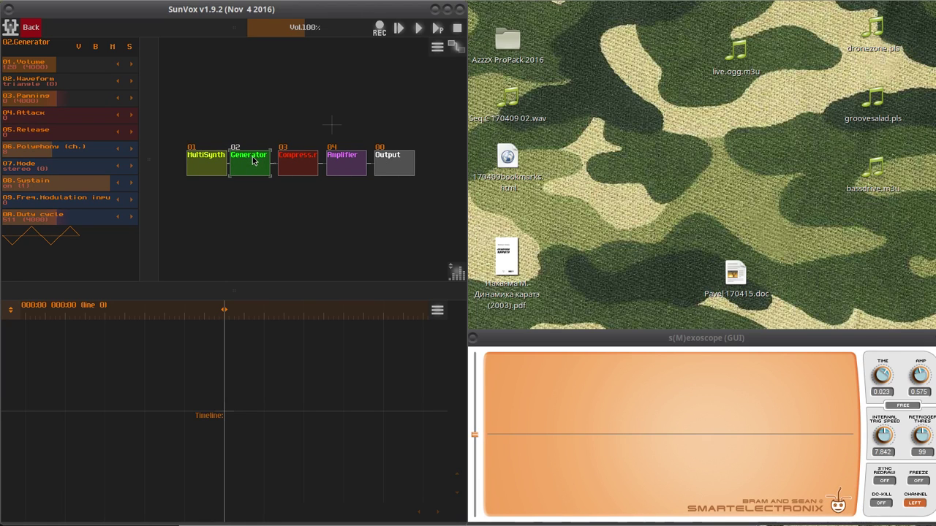
Rename the MultiSynth module as IN
{"action": "left_click", "coordinate": [202, 158]}
{"action": "left_click", "coordinate": [197, 169]}
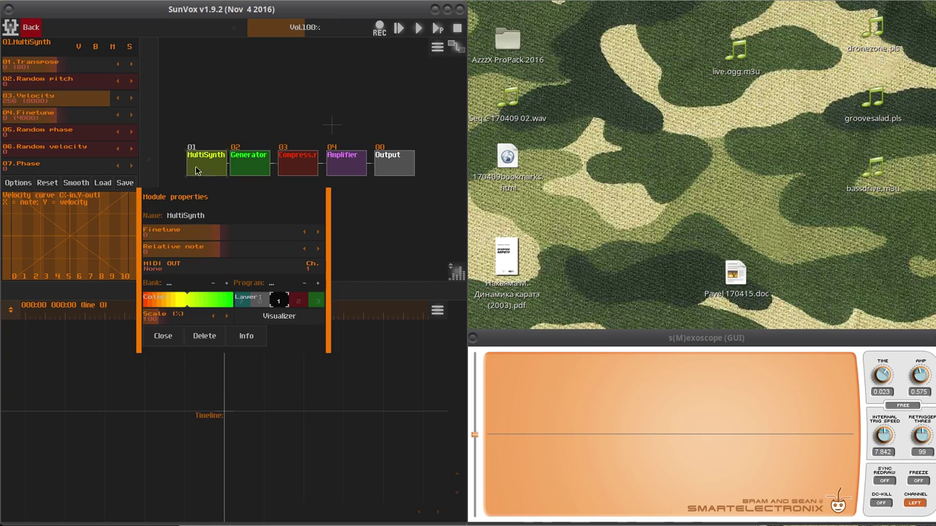
{"action": "left_click", "coordinate": [211, 215]}
{"action": "left_click", "coordinate": [316, 218]}
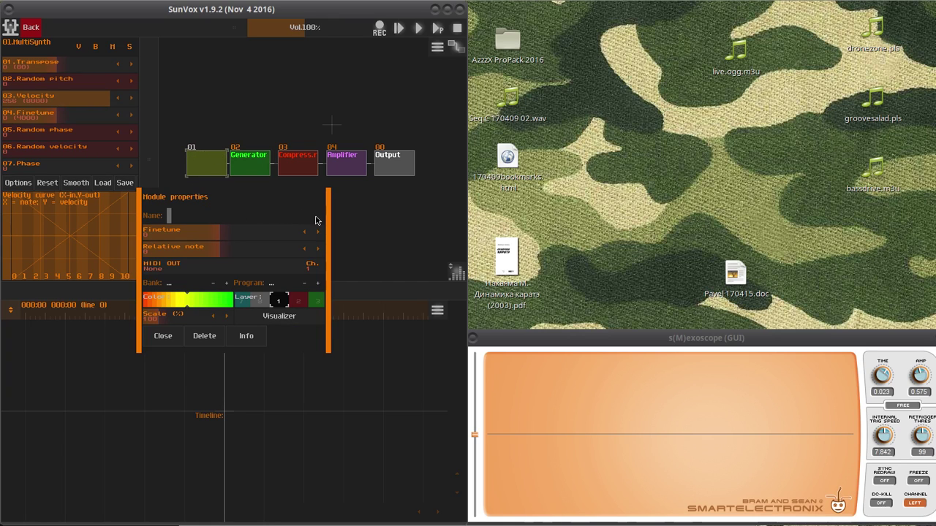
{"action": "type", "text": "IN"}
Rename the Generator module as OSC
{"action": "left_click", "coordinate": [249, 165]}
{"action": "left_click", "coordinate": [291, 221]}
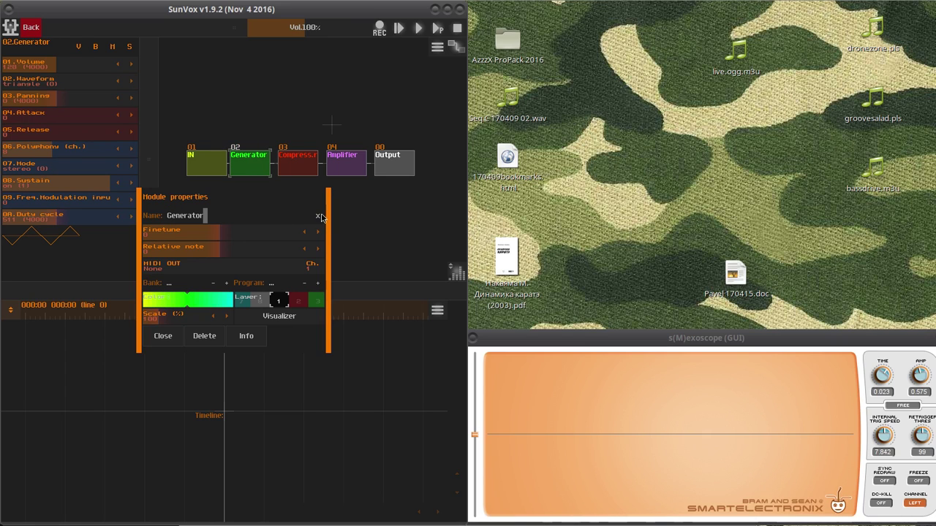
{"action": "left_click", "coordinate": [318, 217]}
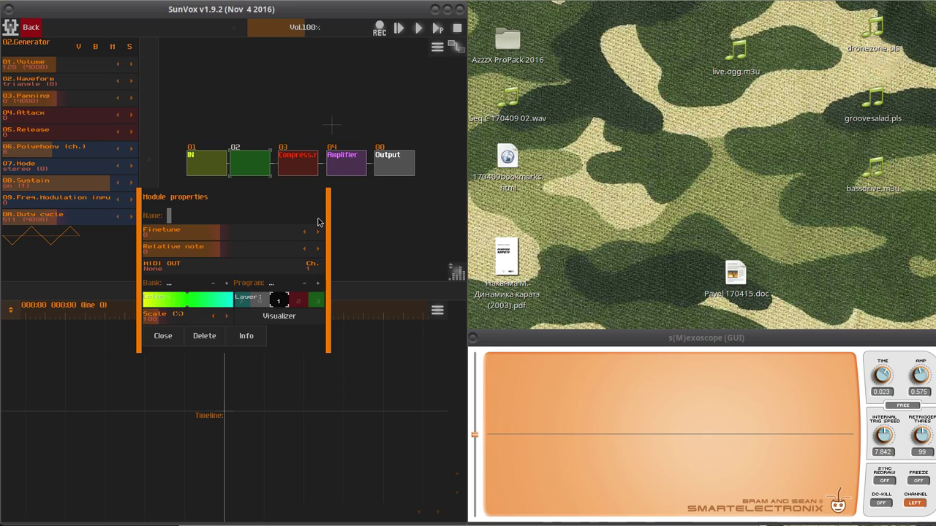
{"action": "type", "text": "OSC"}
Rename the Compressor module as Shrp
{"action": "left_click", "coordinate": [298, 171]}
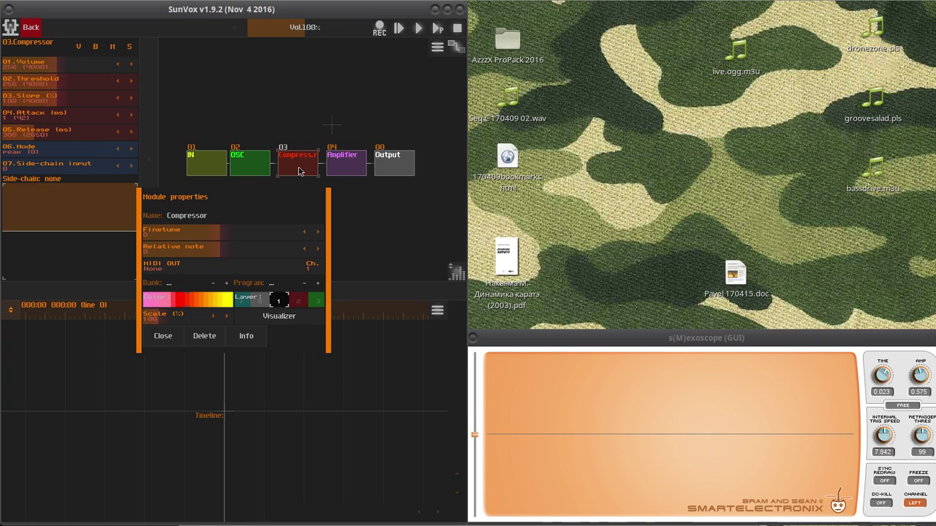
{"action": "left_click", "coordinate": [263, 222]}
{"action": "key", "text": "BackSpace"}
{"action": "key", "text": "BackSpace"}
{"action": "key", "text": "BackSpace"}
{"action": "key", "text": "BackSpace"}
{"action": "key", "text": "BackSpace"}
{"action": "key", "text": "BackSpace"}
{"action": "key", "text": "BackSpace"}
{"action": "key", "text": "BackSpace"}
{"action": "key", "text": "BackSpace"}
{"action": "key", "text": "BackSpace"}
{"action": "type", "text": "sh"}
{"action": "key", "text": "BackSpace"}
{"action": "key", "text": "BackSpace"}
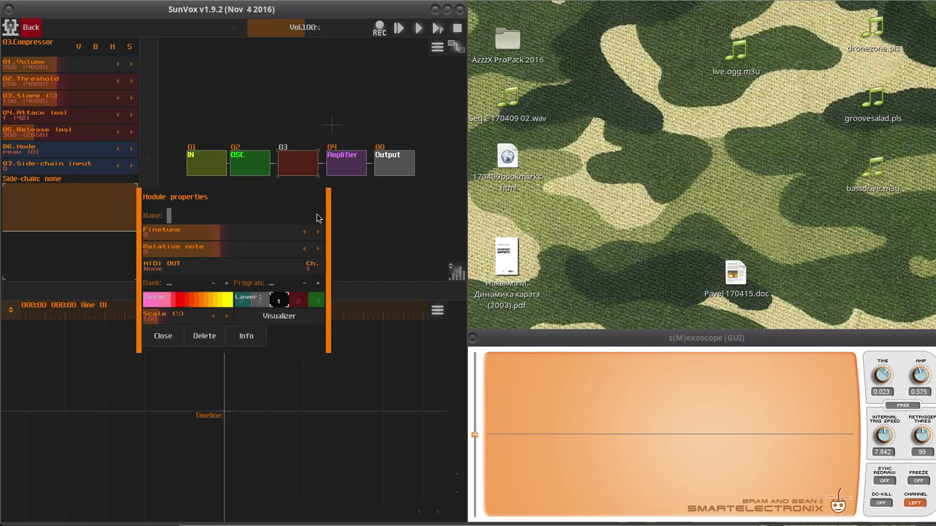
{"action": "type", "text": "Shrp"}
Rename the Amplifier module as Sum
{"action": "left_click", "coordinate": [344, 168]}
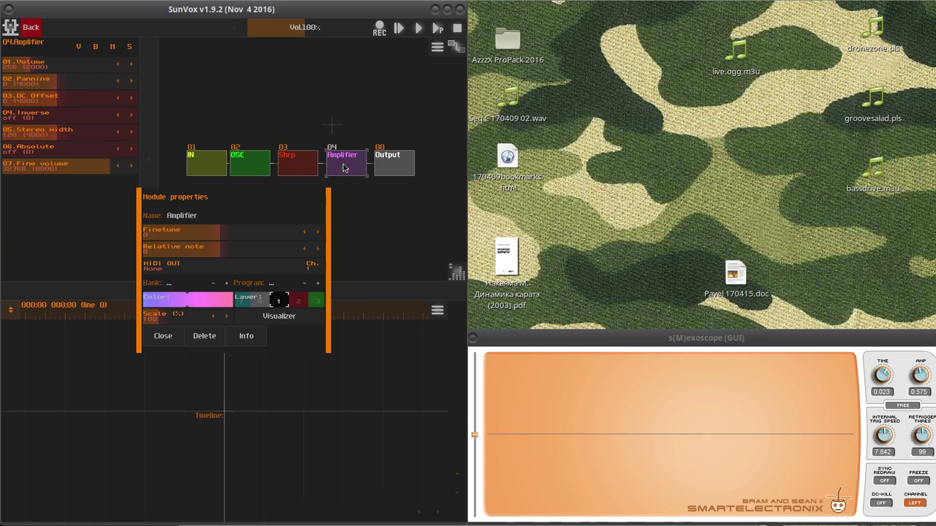
{"action": "left_click", "coordinate": [241, 221]}
{"action": "key", "text": "BackSpace"}
{"action": "key", "text": "BackSpace"}
{"action": "key", "text": "BackSpace"}
{"action": "key", "text": "BackSpace"}
{"action": "key", "text": "BackSpace"}
{"action": "key", "text": "BackSpace"}
{"action": "key", "text": "BackSpace"}
{"action": "key", "text": "BackSpace"}
{"action": "key", "text": "BackSpace"}
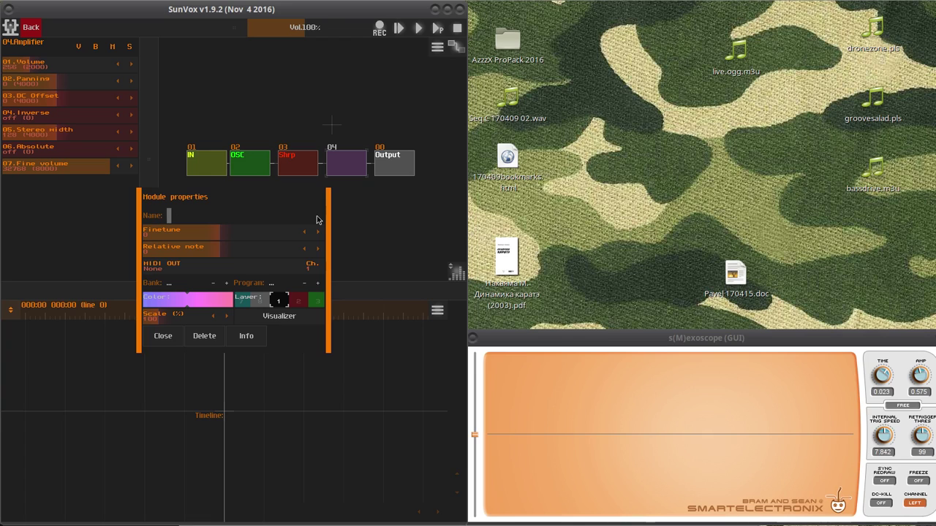
{"action": "type", "text": "Sum"}
{"action": "left_click", "coordinate": [163, 335]}
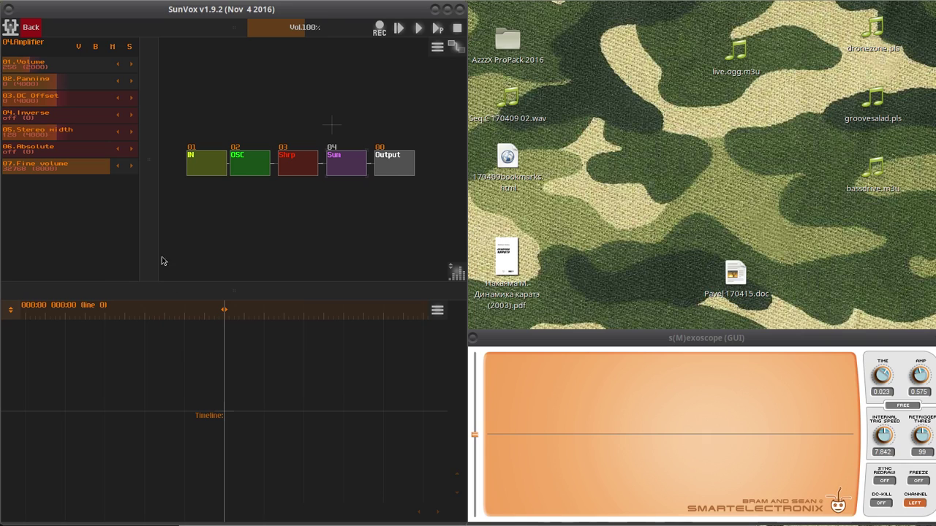
{"action": "left_click", "coordinate": [211, 164]}
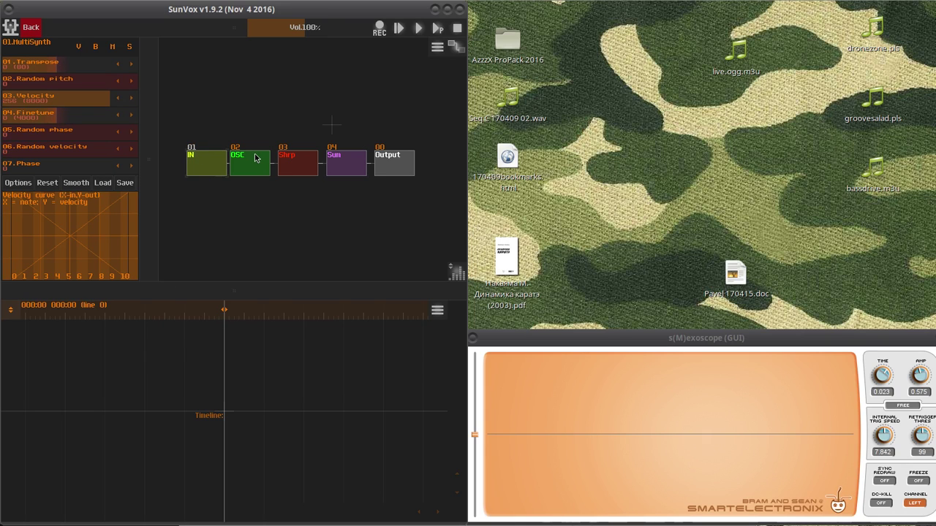
{"action": "left_click", "coordinate": [288, 163]}
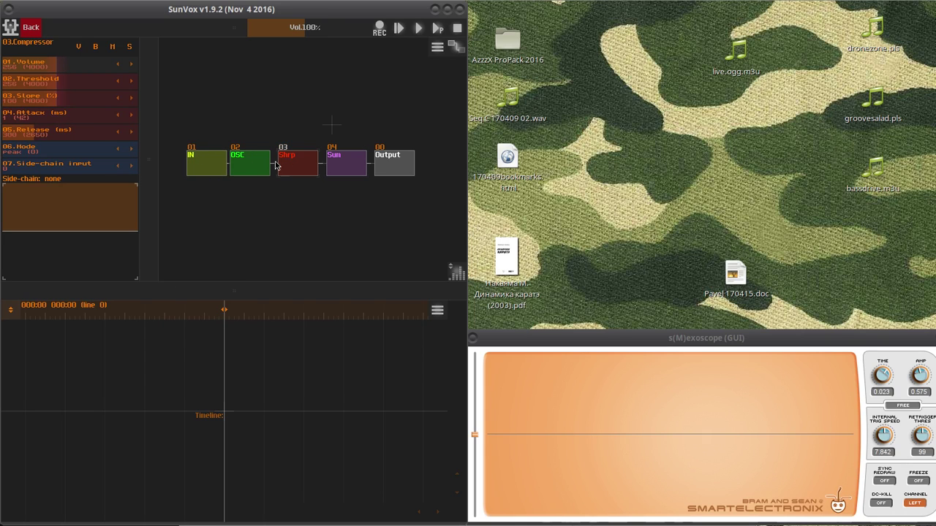
{"action": "left_click", "coordinate": [243, 161]}
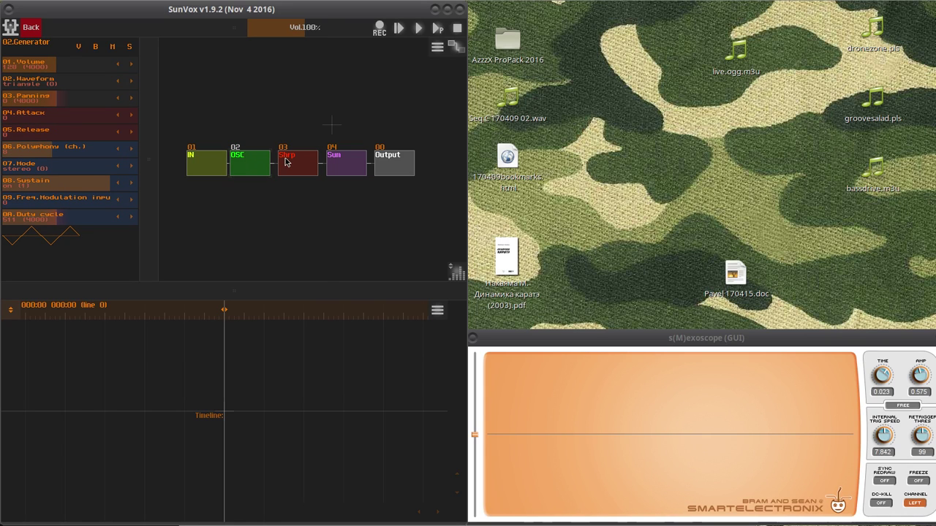
Return from the MetaModule's inner project to the parent project and widen the controller area
{"action": "left_click", "coordinate": [40, 34]}
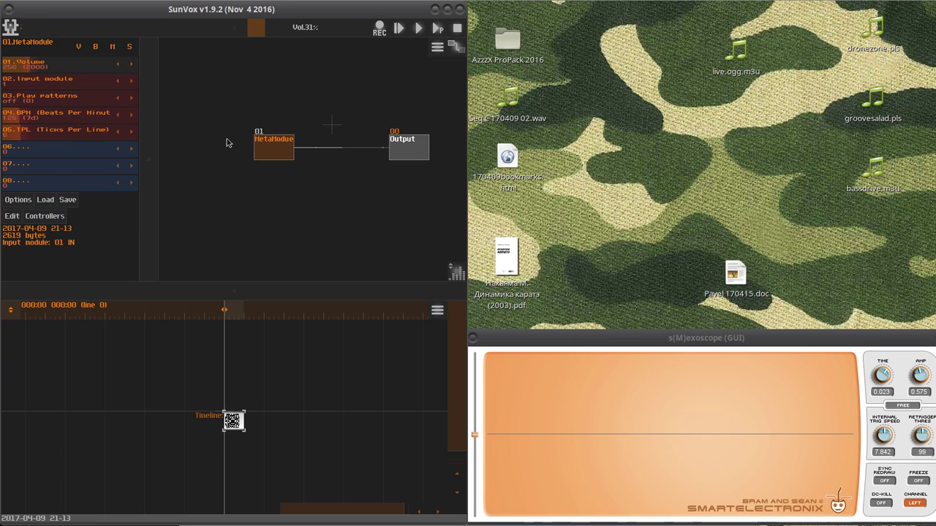
{"action": "left_click_drag", "start_coordinate": [154, 168], "coordinate": [225, 163]}
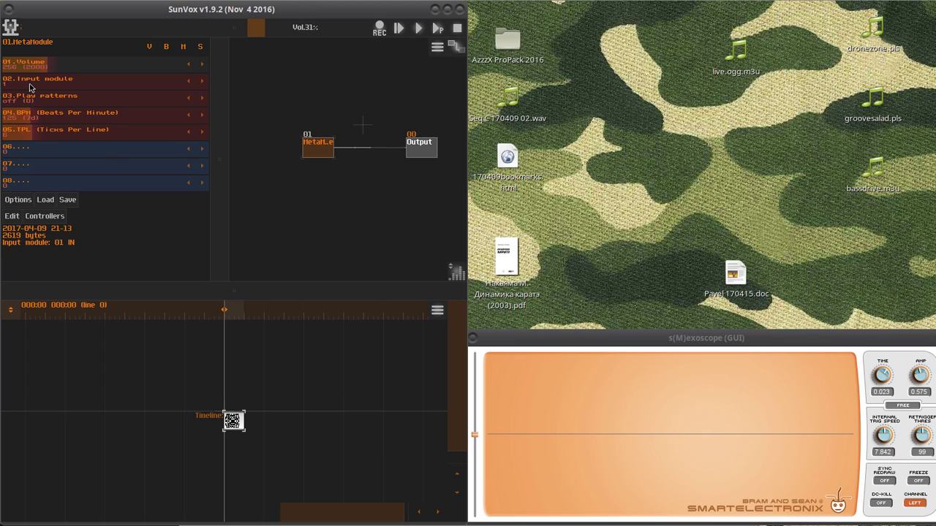
Link the MetaModule's first user-defined controller to the Waveform of the OSC module
{"action": "left_click", "coordinate": [41, 217]}
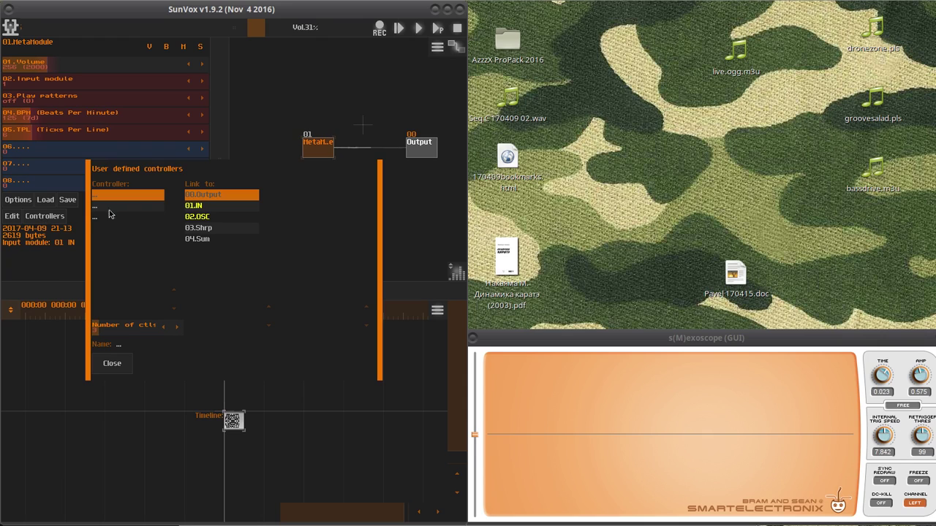
{"action": "left_click", "coordinate": [199, 219]}
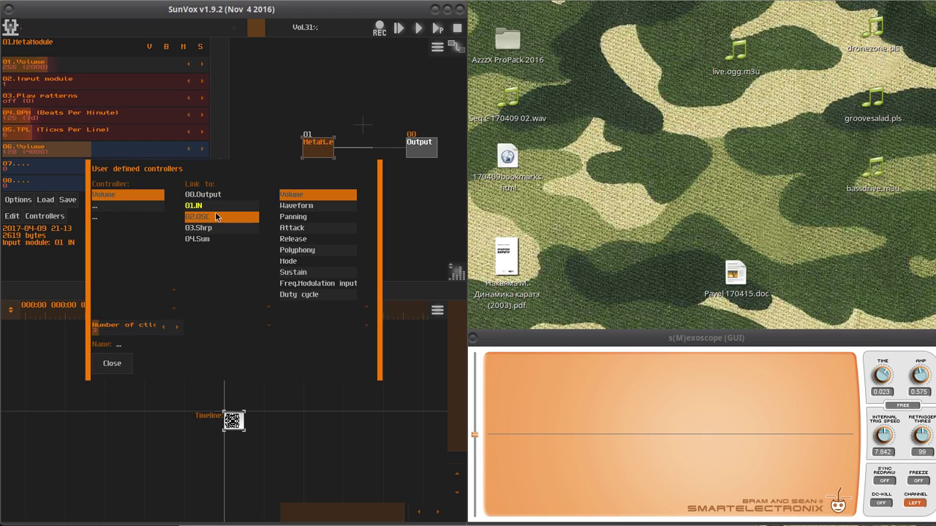
{"action": "left_click", "coordinate": [298, 211]}
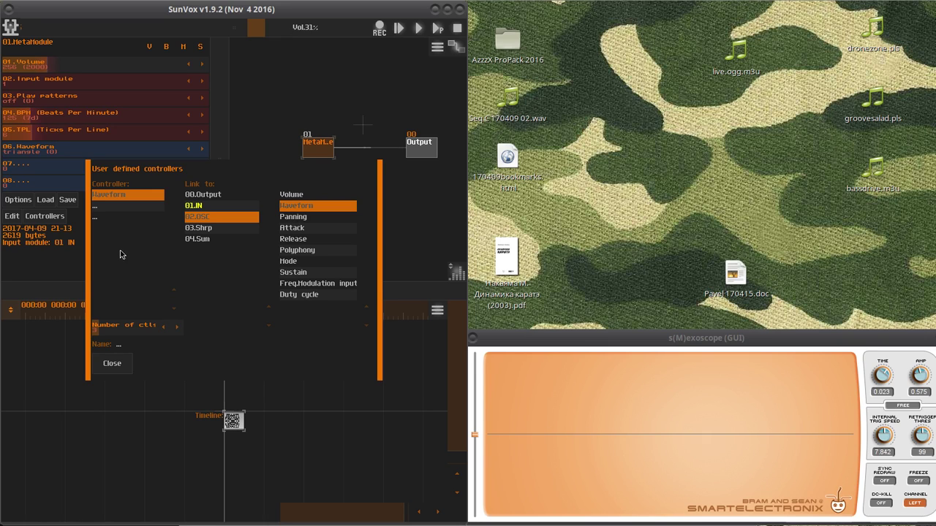
Link the second user-defined controller to the Duty cycle of the OSC module and widen the controller dialog
{"action": "left_click", "coordinate": [111, 210]}
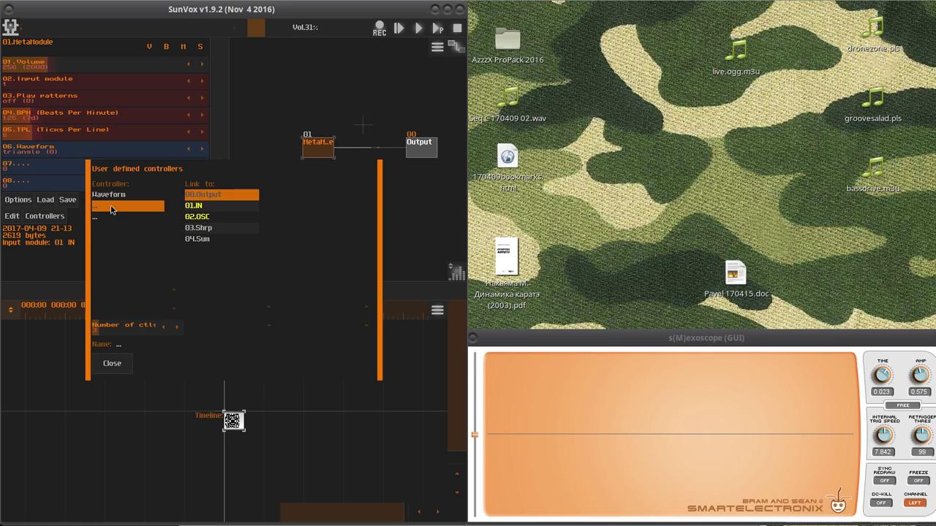
{"action": "left_click", "coordinate": [198, 219]}
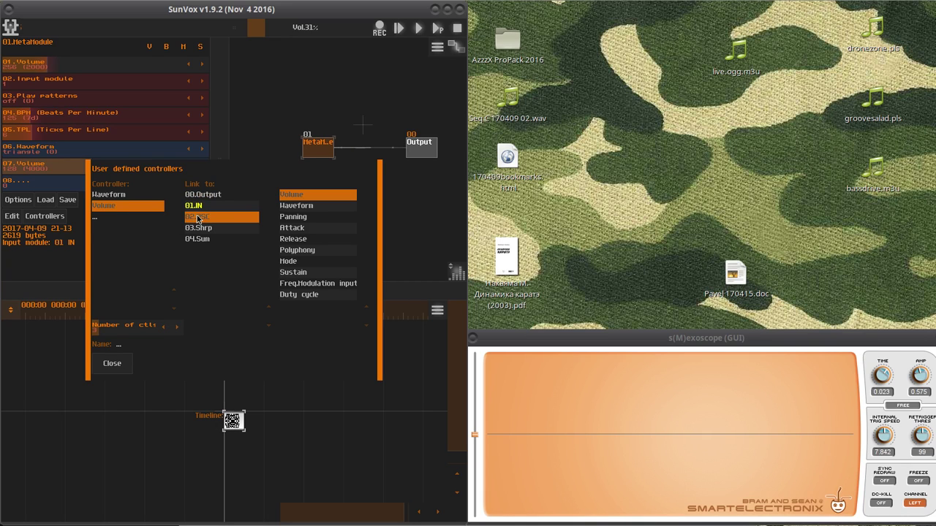
{"action": "left_click", "coordinate": [292, 218]}
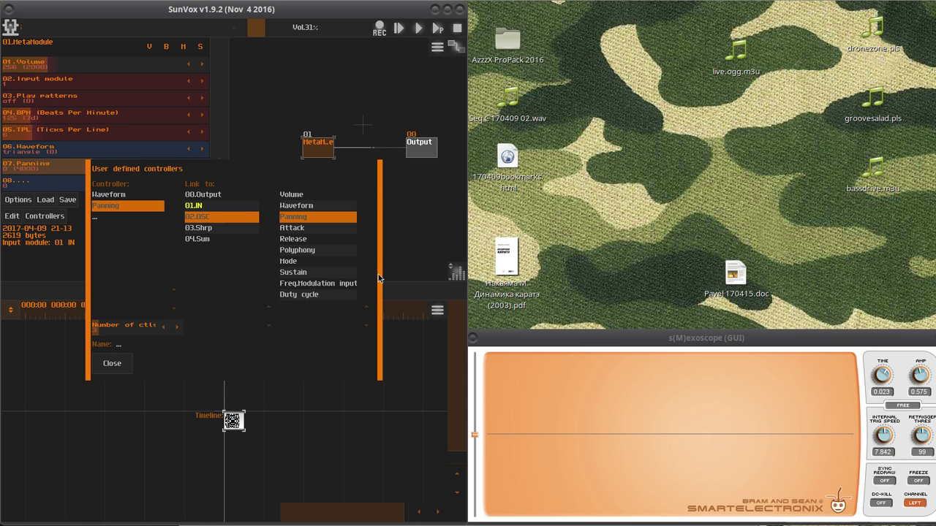
{"action": "left_click_drag", "start_coordinate": [380, 278], "coordinate": [429, 274]}
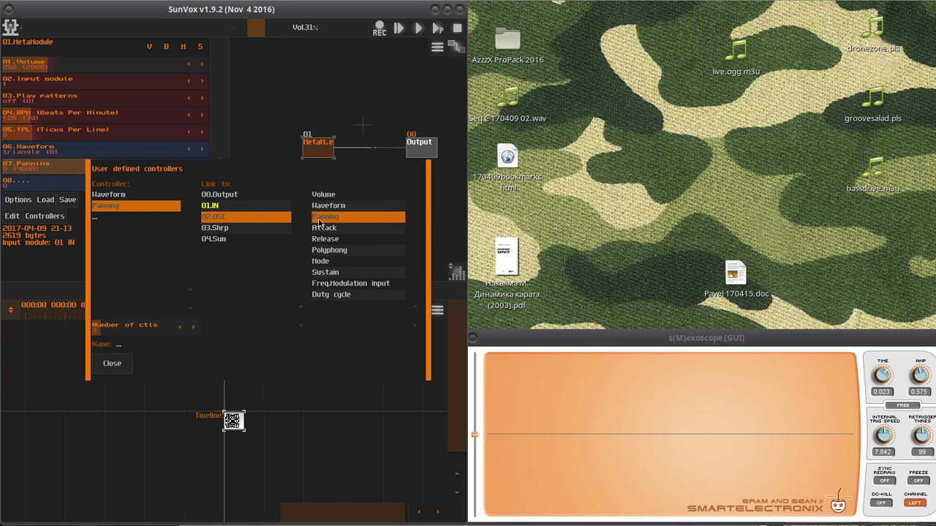
{"action": "left_click", "coordinate": [331, 294]}
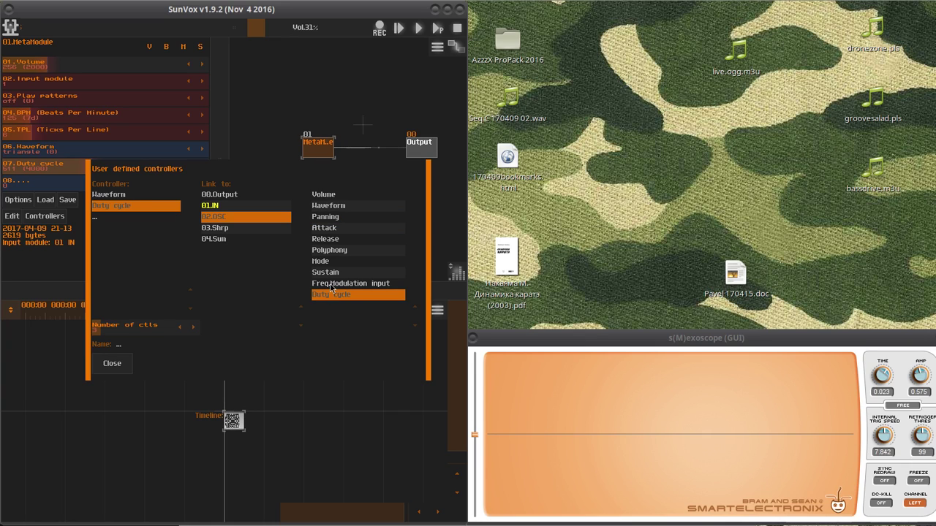
Link the third user-defined controller to the Attack of the OSC module
{"action": "left_click", "coordinate": [111, 218]}
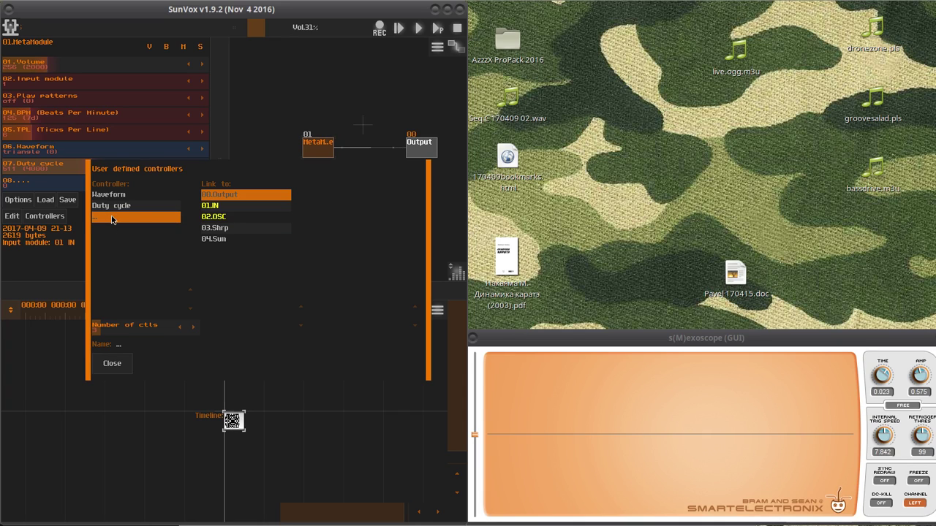
{"action": "left_click", "coordinate": [225, 219]}
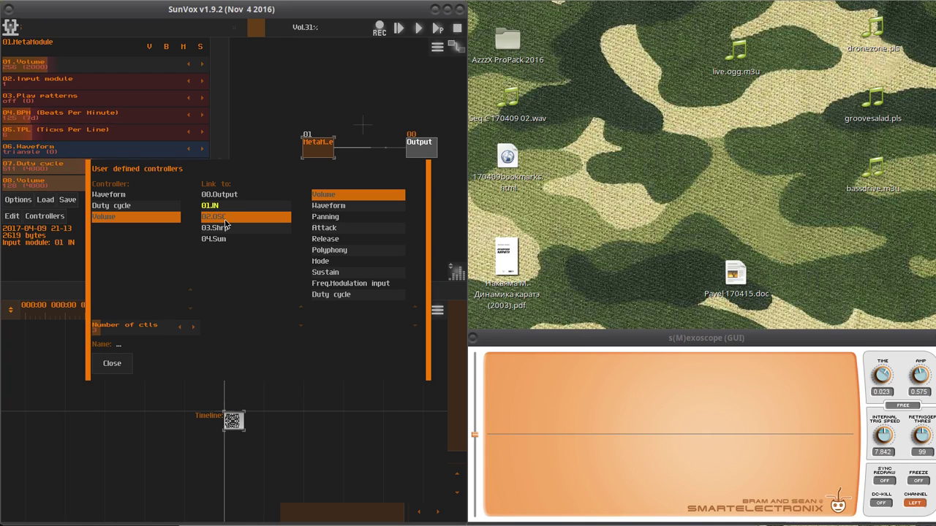
{"action": "left_click", "coordinate": [323, 228]}
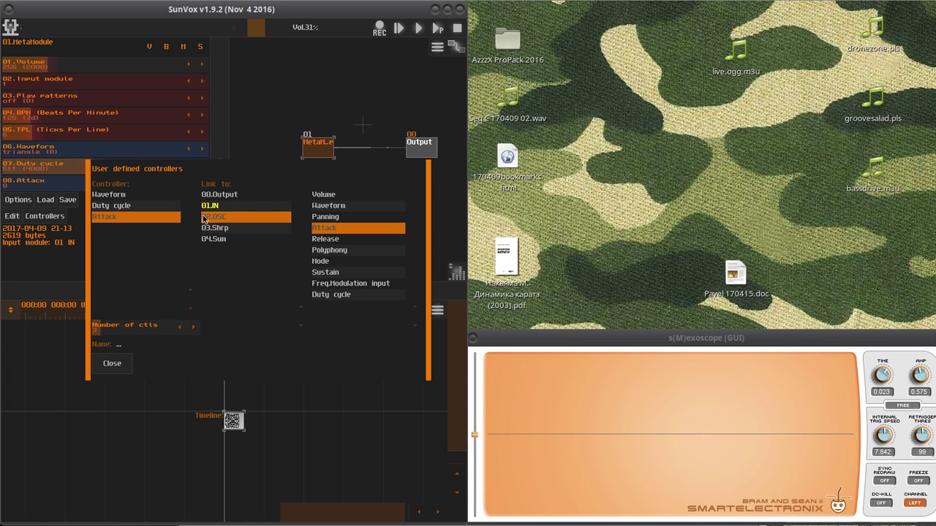
Increase the number of user-defined controllers to 8
{"action": "left_click", "coordinate": [194, 328]}
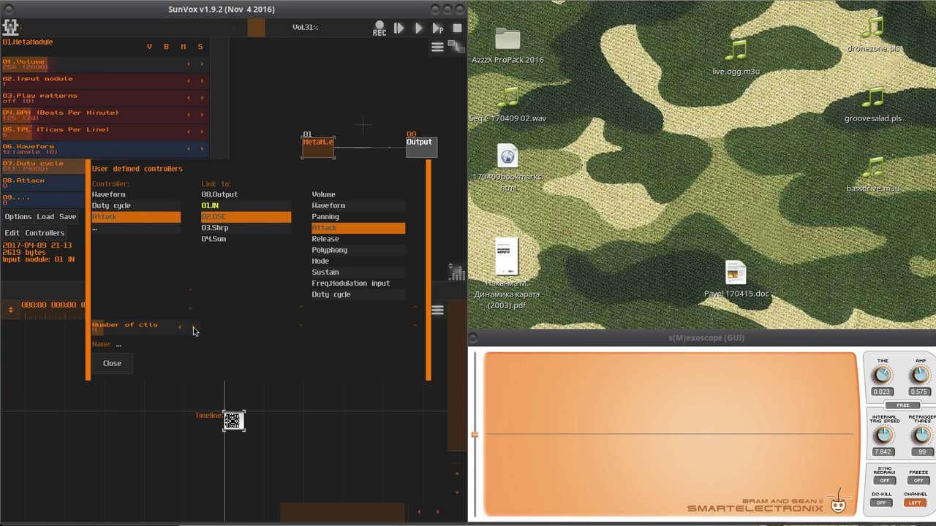
{"action": "left_click", "coordinate": [194, 327]}
{"action": "left_click", "coordinate": [194, 327]}
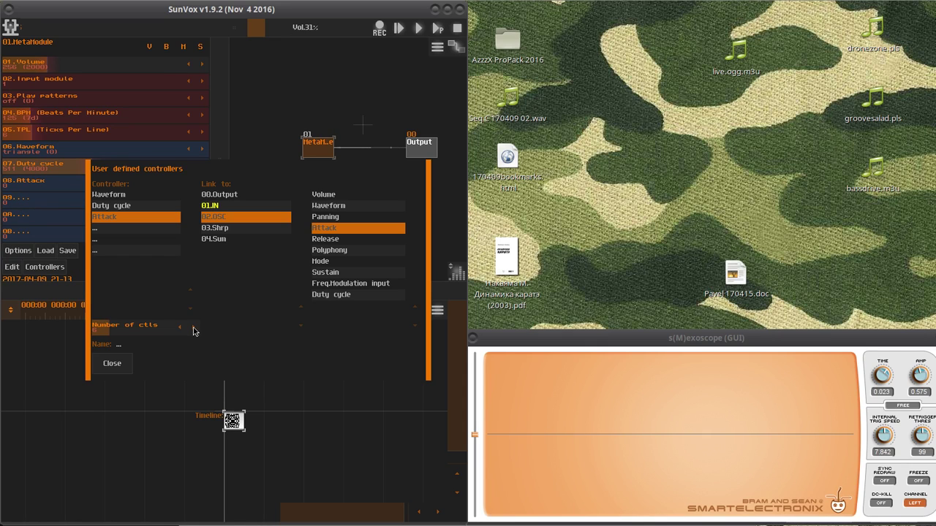
{"action": "left_click", "coordinate": [193, 328]}
{"action": "left_click", "coordinate": [193, 328]}
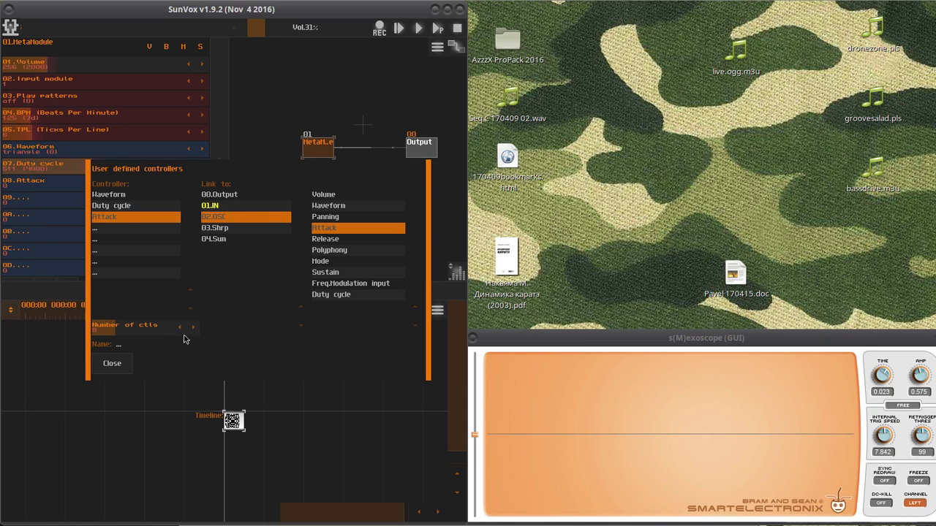
Link the fourth user-defined controller to the Attack of the Shrp module and name it Decay
{"action": "left_click", "coordinate": [124, 229]}
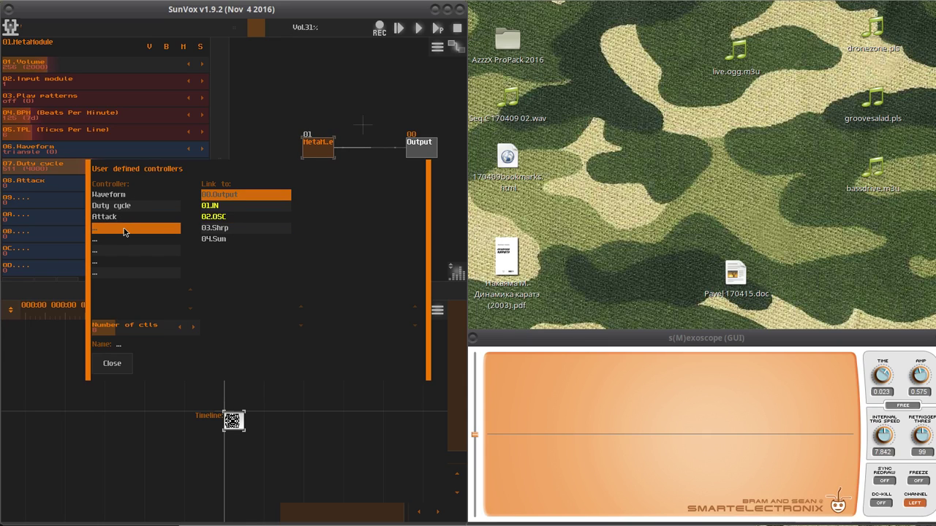
{"action": "left_click", "coordinate": [214, 229]}
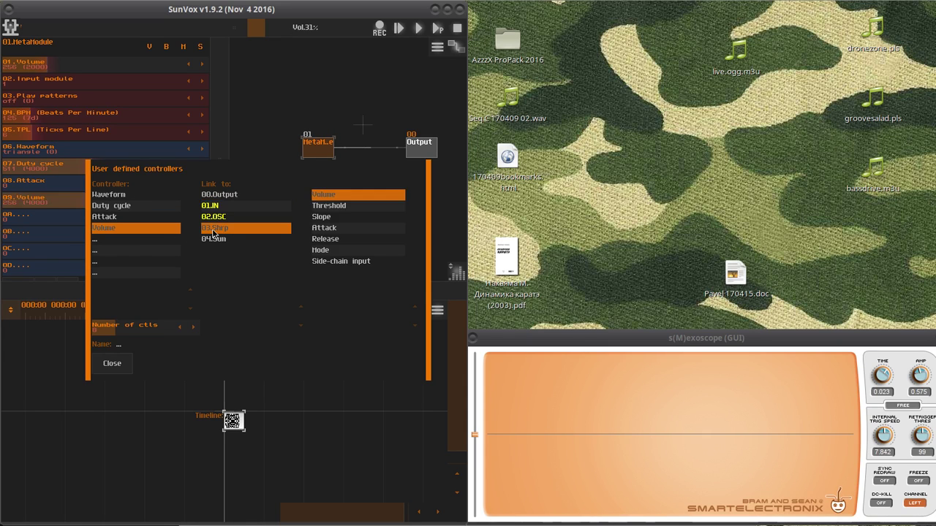
{"action": "left_click", "coordinate": [318, 230]}
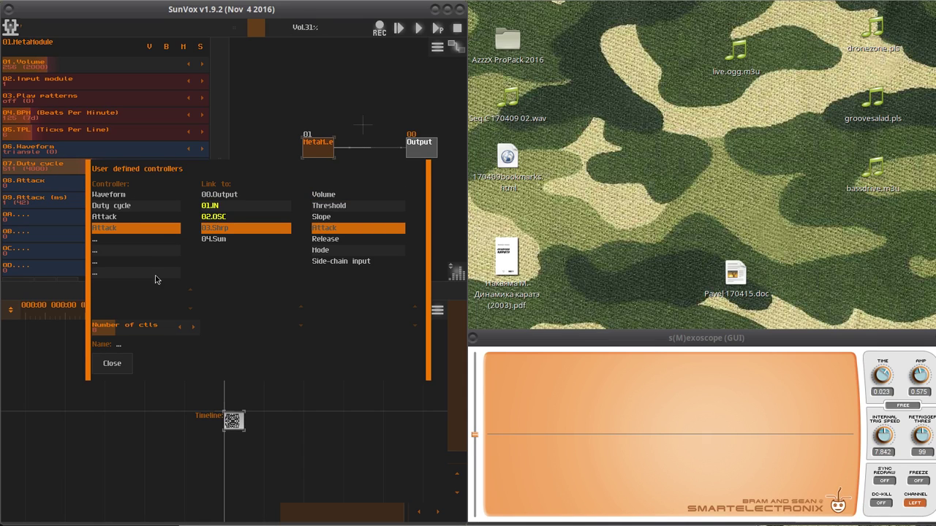
{"action": "left_click", "coordinate": [135, 349]}
{"action": "type", "text": "Decay"}
{"action": "key", "text": "Return"}
Link the fifth user-defined controller to the Threshold of the Shrp module and name it Sust
{"action": "left_click", "coordinate": [117, 240]}
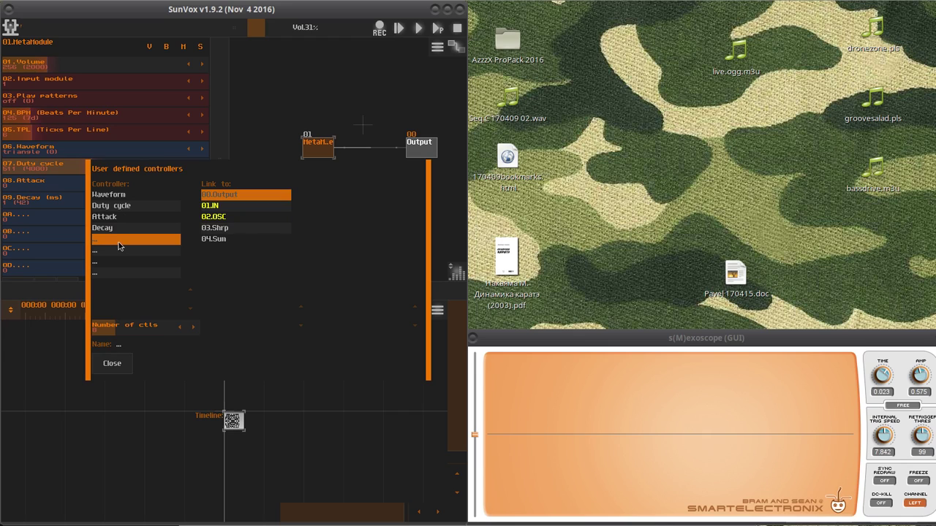
{"action": "left_click", "coordinate": [235, 232]}
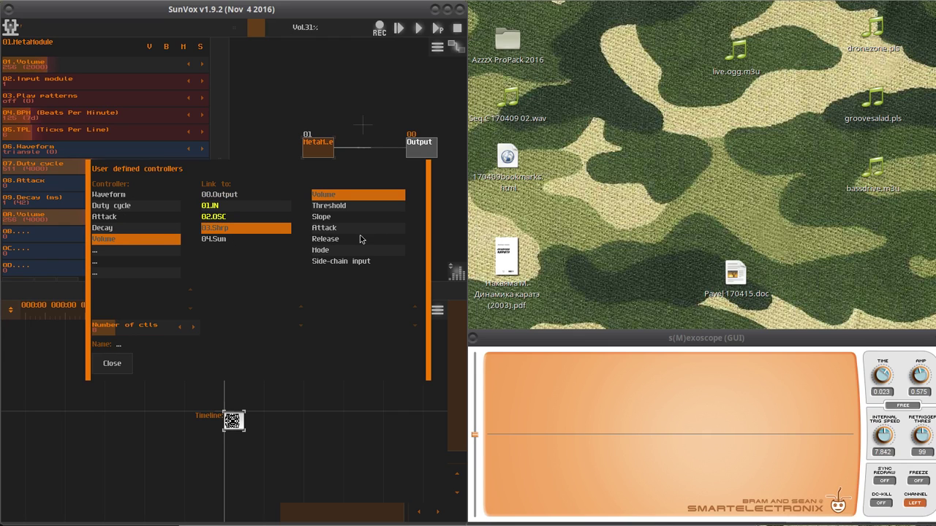
{"action": "left_click", "coordinate": [332, 207]}
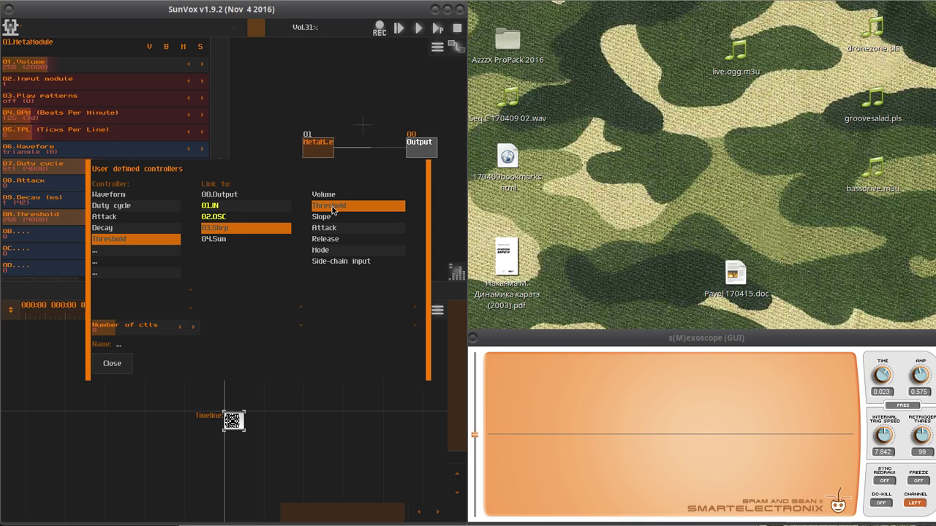
{"action": "left_click", "coordinate": [135, 351]}
{"action": "type", "text": "Sust"}
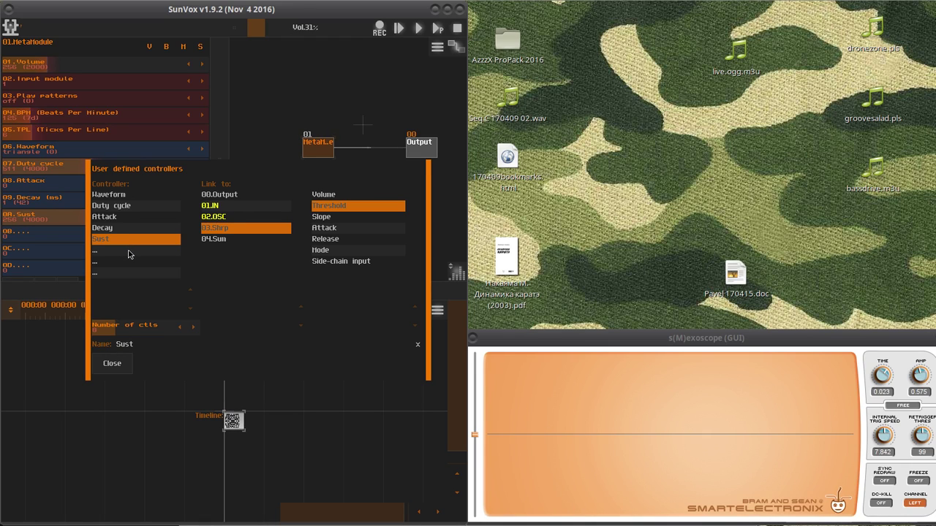
Link the sixth user-defined controller to the Release of the OSC module
{"action": "left_click", "coordinate": [128, 253]}
{"action": "left_click", "coordinate": [225, 219]}
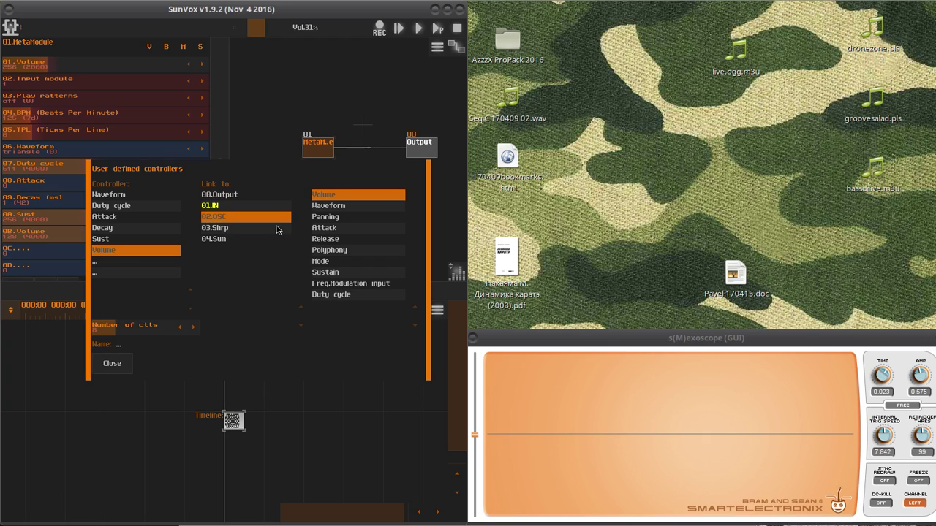
{"action": "left_click", "coordinate": [324, 240]}
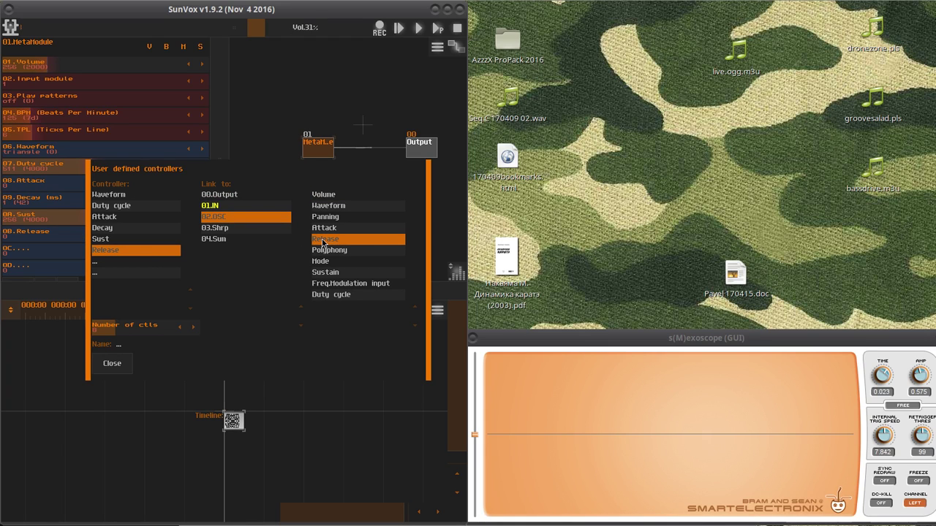
Link the seventh user-defined controller to the Panning of the OSC module
{"action": "left_click", "coordinate": [125, 261]}
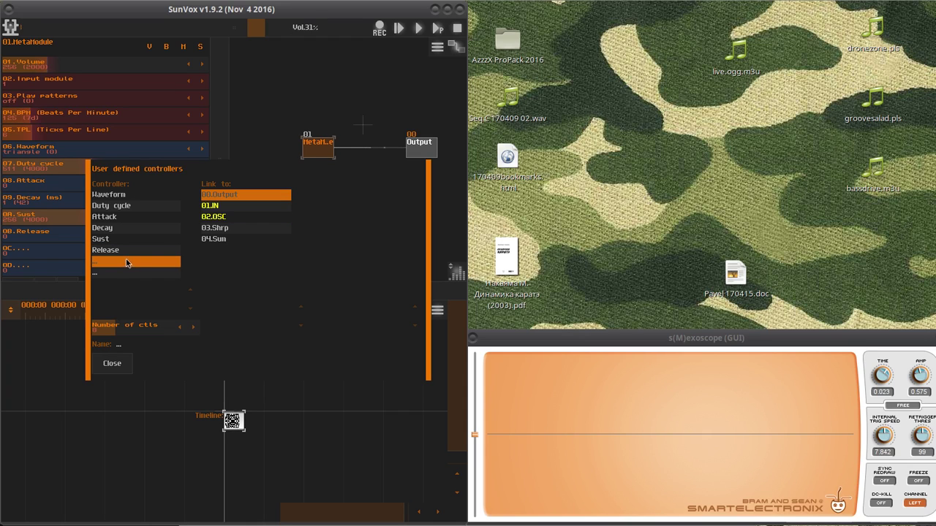
{"action": "left_click", "coordinate": [220, 218]}
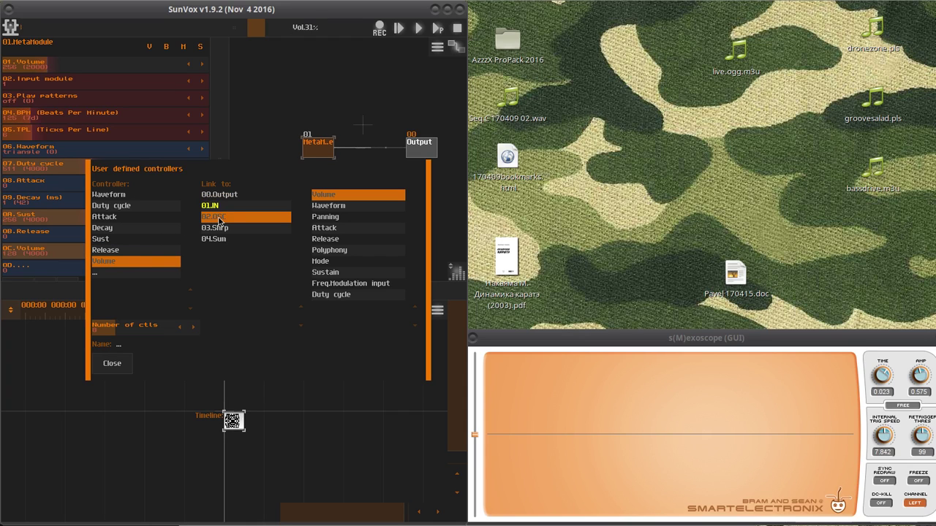
{"action": "left_click", "coordinate": [327, 218]}
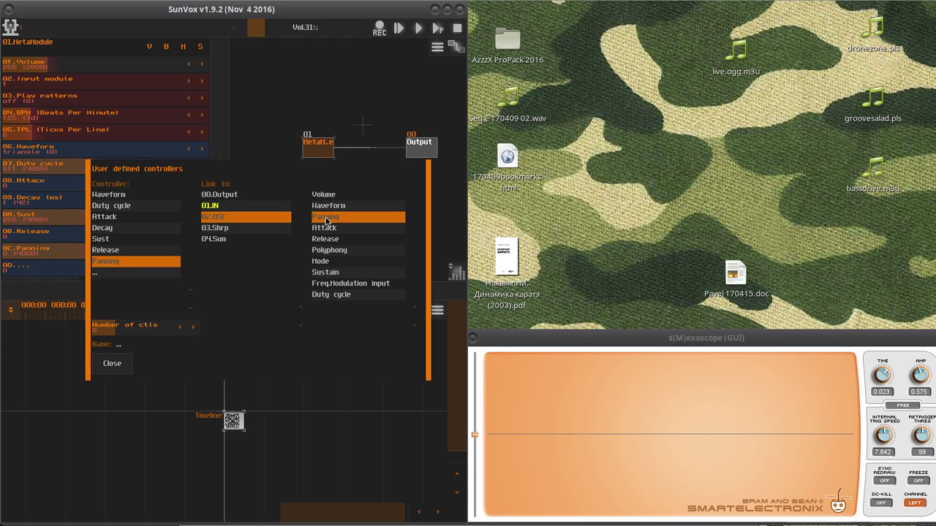
Link the eighth user-defined controller to the Volume of the OSC module and close the user-defined controllers settings
{"action": "left_click", "coordinate": [123, 275]}
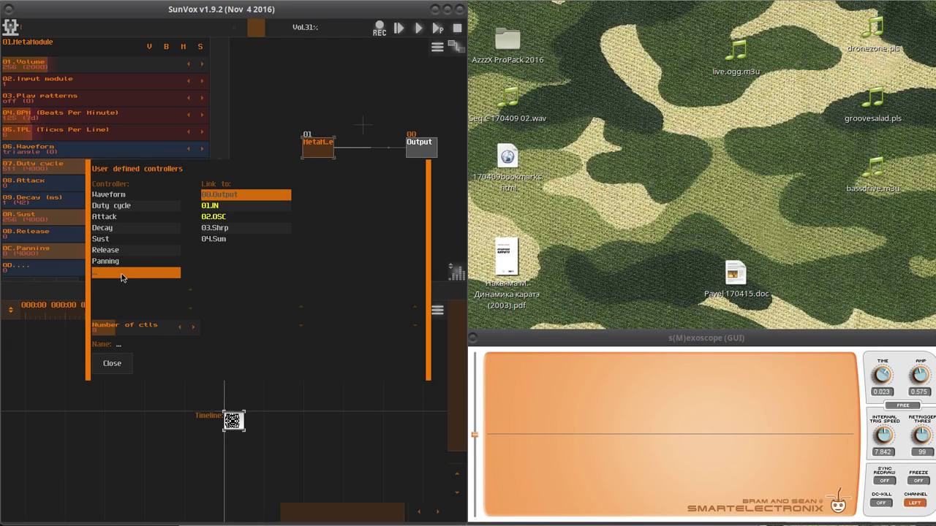
{"action": "left_click", "coordinate": [224, 218]}
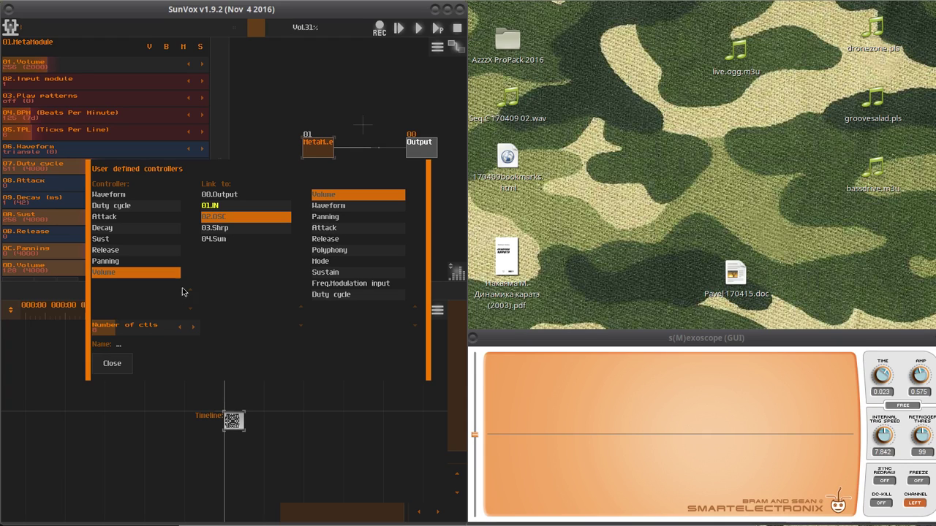
{"action": "left_click", "coordinate": [117, 363]}
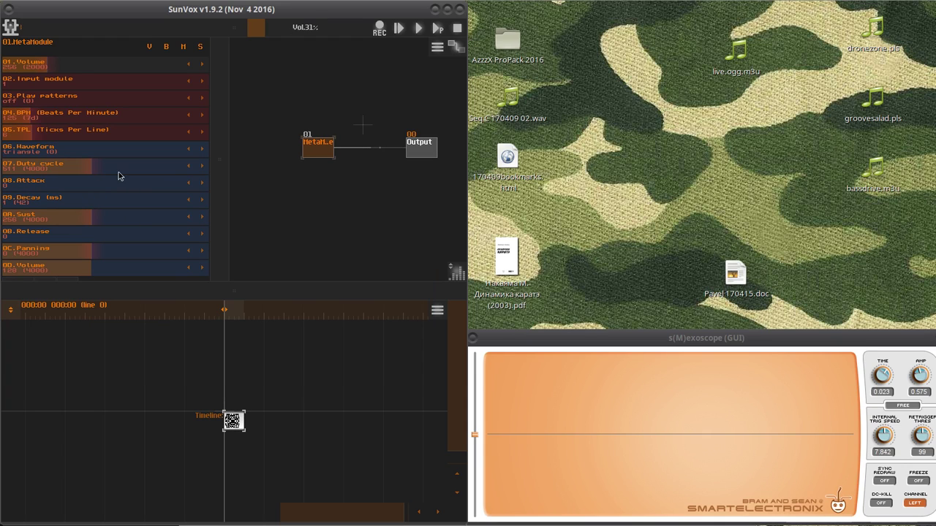
Set the MetaModule's Decay to 39 ms, Sust to 60 and Release to 52
{"action": "left_click_drag", "start_coordinate": [225, 160], "coordinate": [228, 158]}
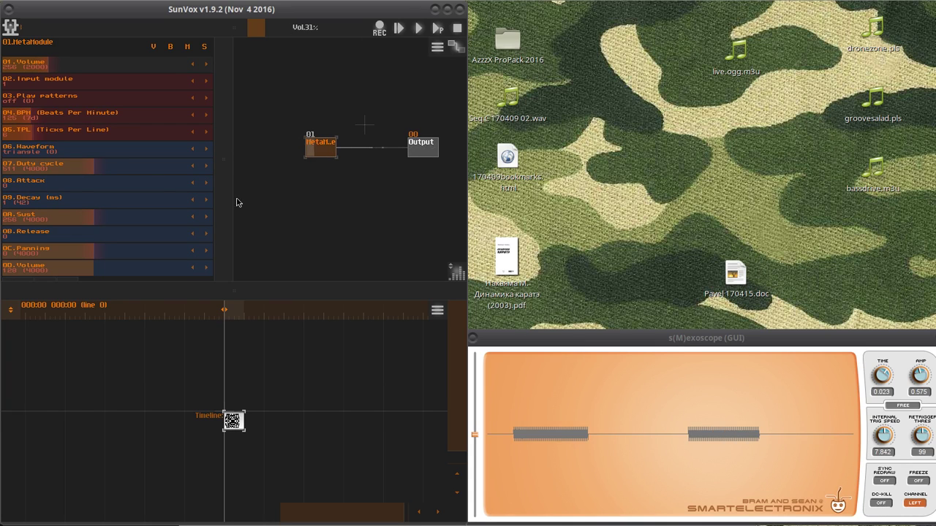
{"action": "left_click_drag", "start_coordinate": [35, 239], "coordinate": [59, 236]}
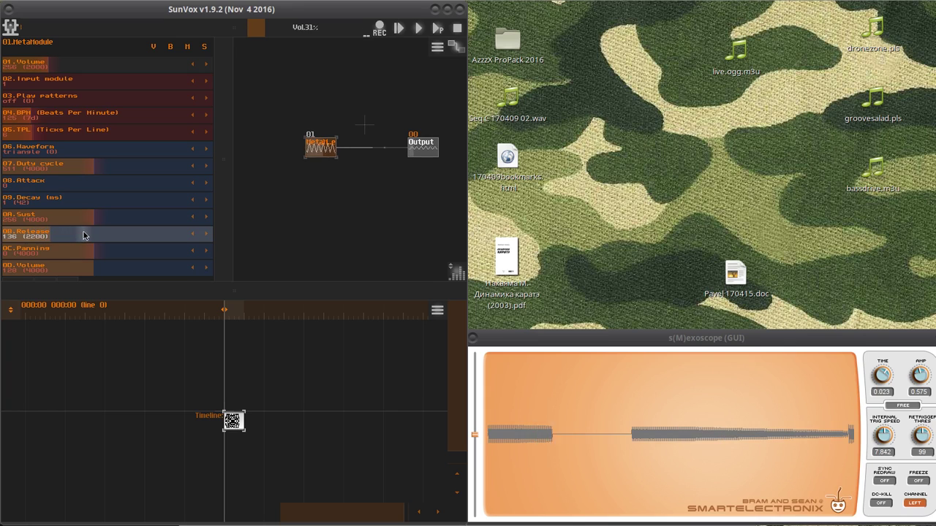
{"action": "left_click_drag", "start_coordinate": [54, 232], "coordinate": [26, 204]}
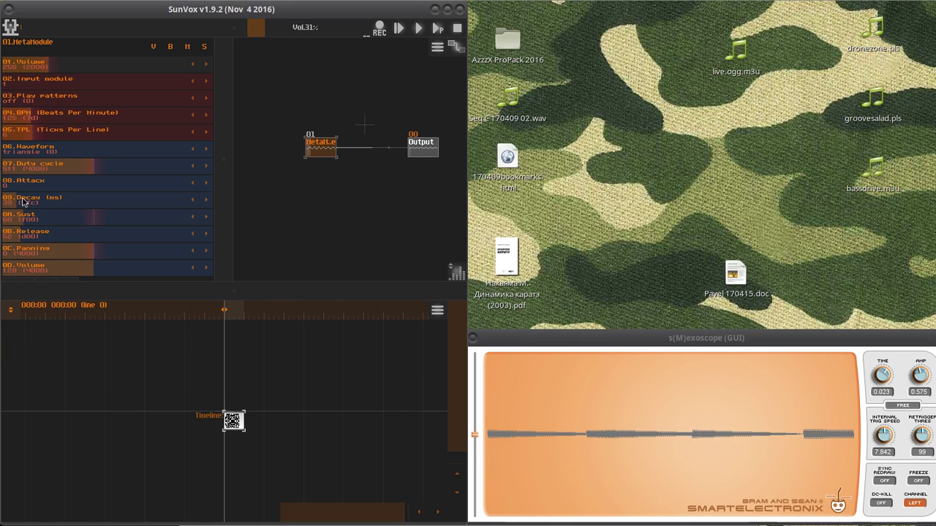
Inside the MetaModule, set the Shrp compressor's Slope to 200% and Release to 1 ms, and return to the main project
{"action": "left_click_drag", "start_coordinate": [48, 282], "coordinate": [62, 335]}
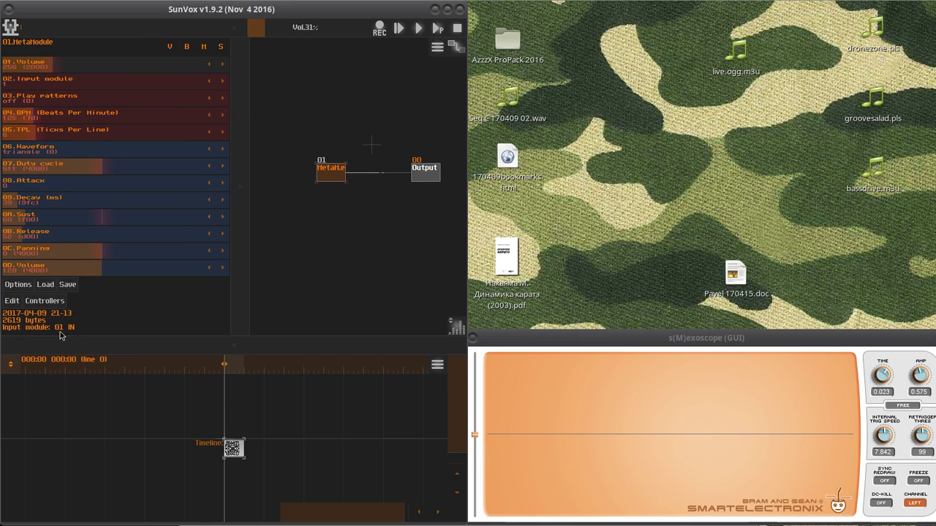
{"action": "left_click", "coordinate": [12, 302]}
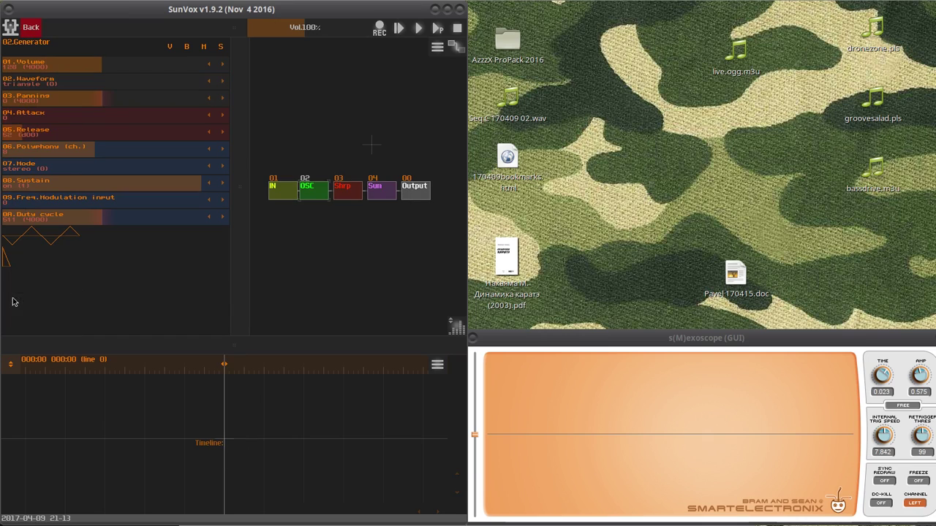
{"action": "left_click", "coordinate": [348, 191]}
{"action": "left_click", "coordinate": [318, 194]}
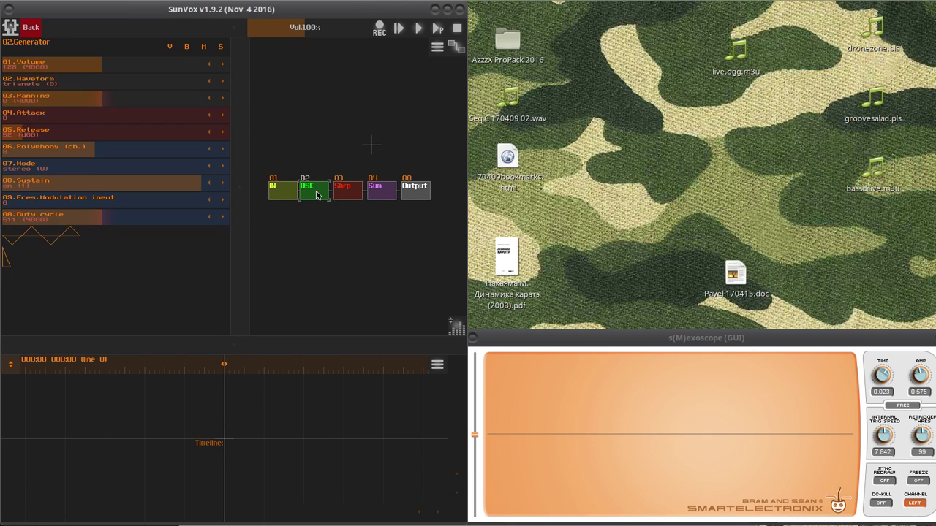
{"action": "left_click", "coordinate": [345, 194]}
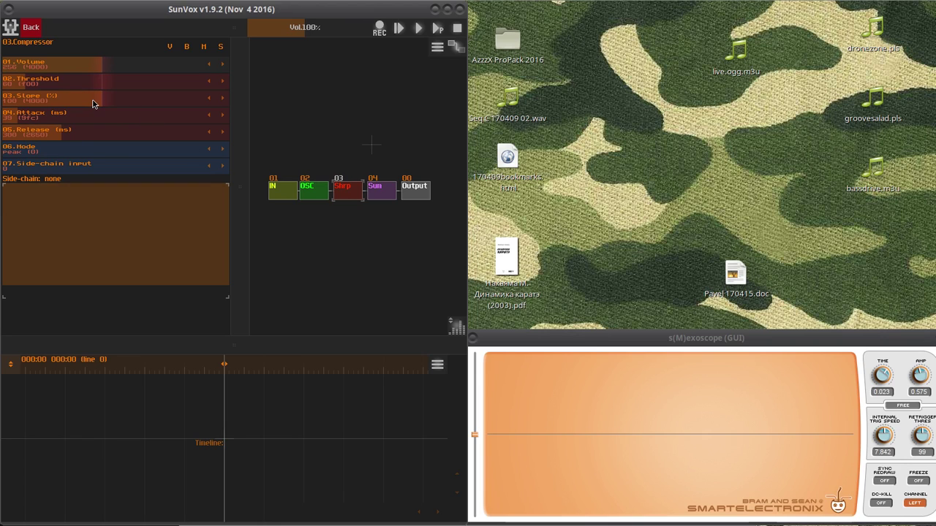
{"action": "left_click_drag", "start_coordinate": [92, 103], "coordinate": [207, 105]}
{"action": "left_click_drag", "start_coordinate": [128, 133], "coordinate": [39, 136]}
{"action": "left_click", "coordinate": [53, 135]}
{"action": "left_click_drag", "start_coordinate": [63, 99], "coordinate": [115, 106]}
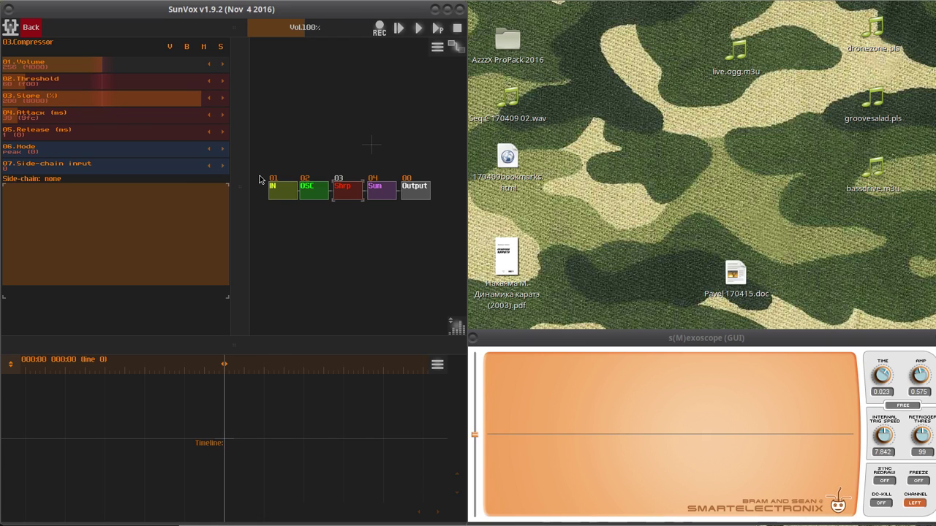
{"action": "left_click", "coordinate": [29, 33]}
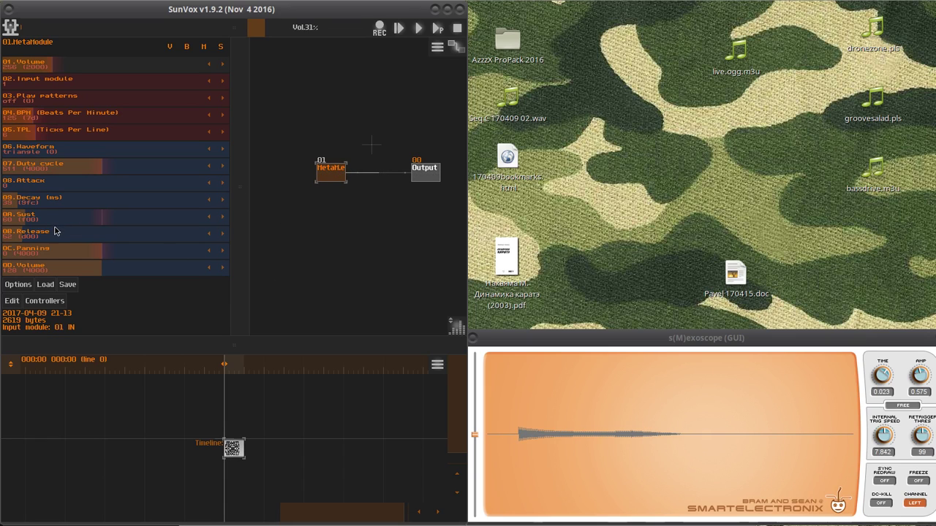
Set the MetaModule's Decay to 33 ms, Sust to 13 and Release to 95, with the project volume at 78%
{"action": "left_click_drag", "start_coordinate": [57, 232], "coordinate": [50, 201]}
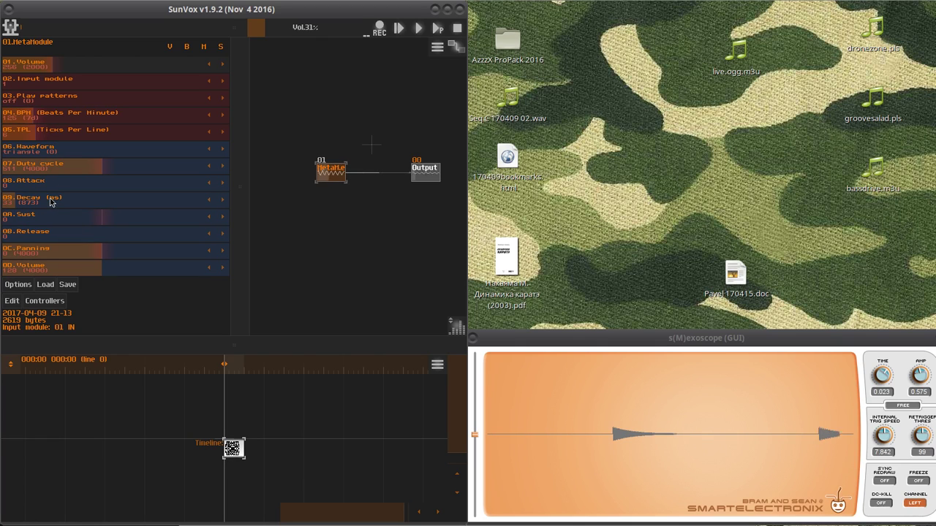
{"action": "left_click_drag", "start_coordinate": [256, 38], "coordinate": [292, 33]}
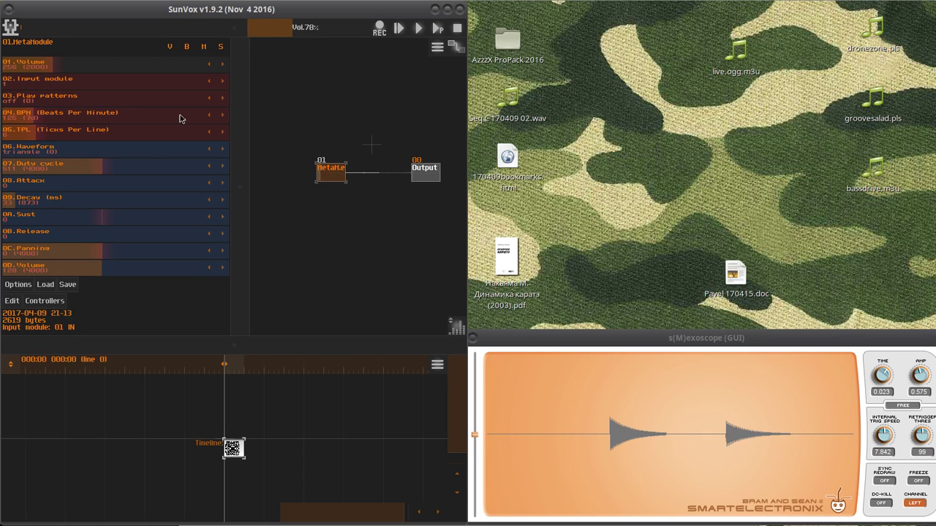
{"action": "left_click_drag", "start_coordinate": [62, 232], "coordinate": [89, 232]}
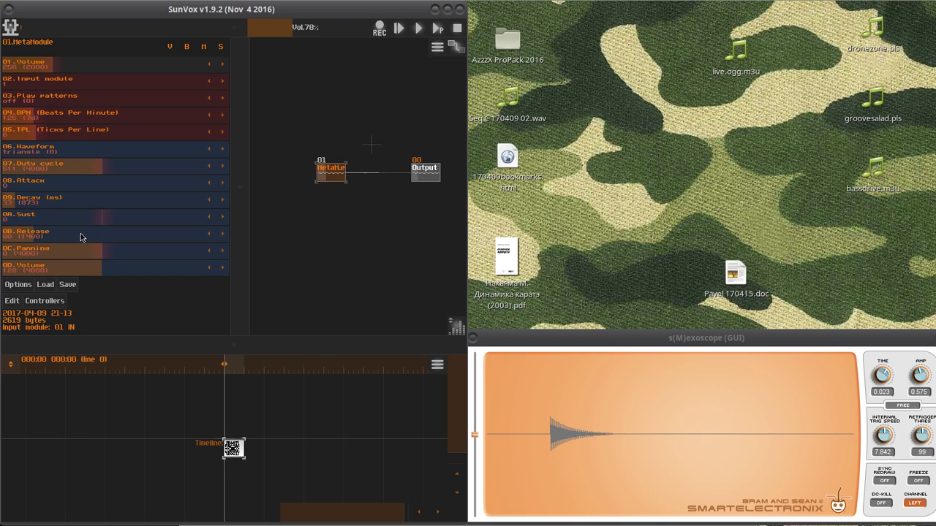
{"action": "left_click", "coordinate": [80, 237]}
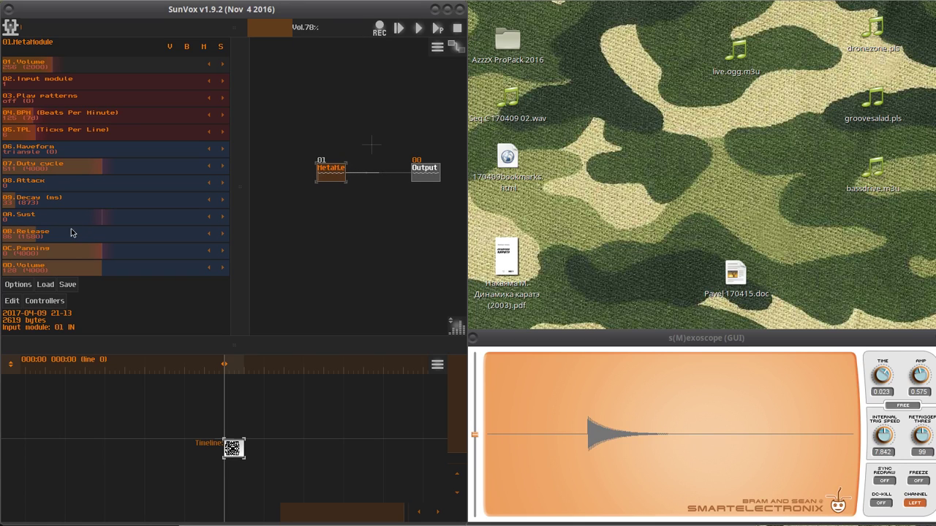
{"action": "left_click", "coordinate": [70, 231]}
{"action": "left_click", "coordinate": [43, 218]}
{"action": "left_click_drag", "start_coordinate": [43, 219], "coordinate": [46, 218]}
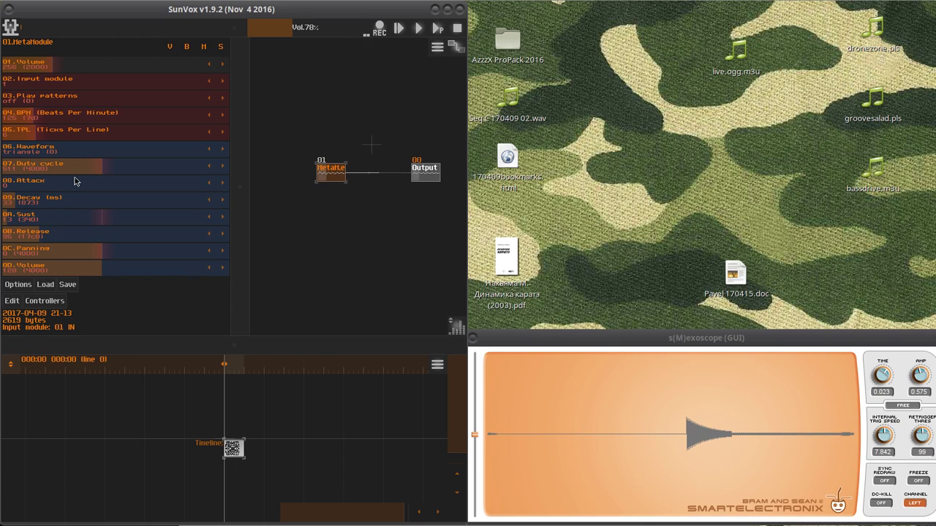
Try the saw and square waveforms with the Duty cycle at 86, and return the MetaModule's waveform to triangle
{"action": "left_click", "coordinate": [218, 152]}
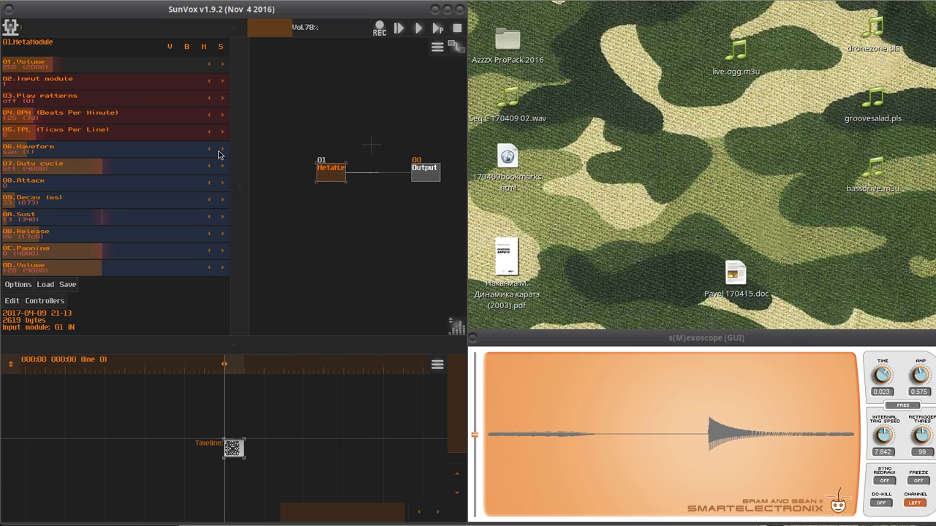
{"action": "left_click_drag", "start_coordinate": [113, 168], "coordinate": [31, 173]}
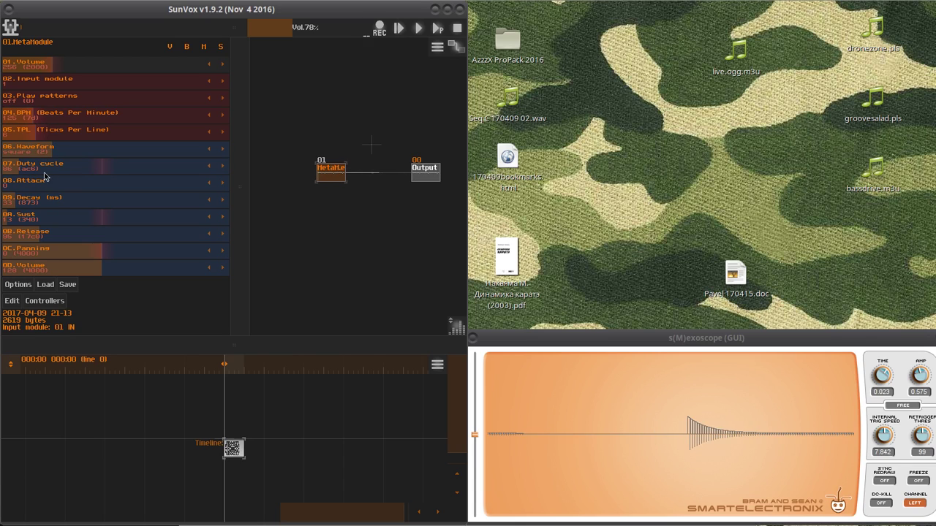
{"action": "left_click", "coordinate": [20, 192]}
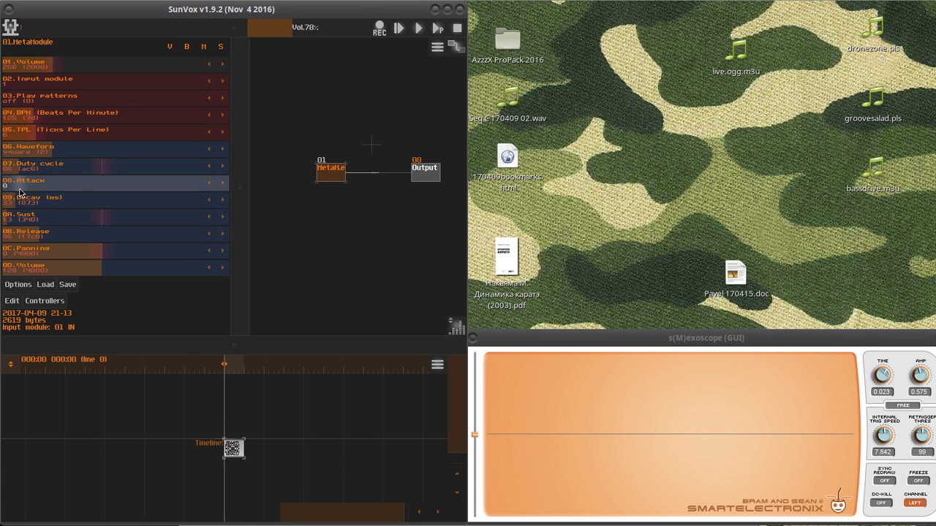
{"action": "left_click_drag", "start_coordinate": [37, 191], "coordinate": [10, 190]}
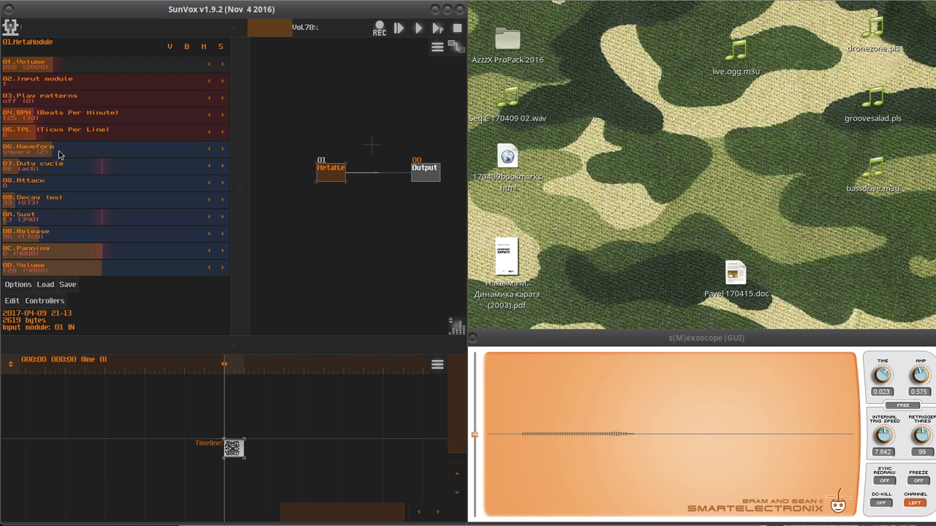
{"action": "left_click_drag", "start_coordinate": [58, 152], "coordinate": [21, 154]}
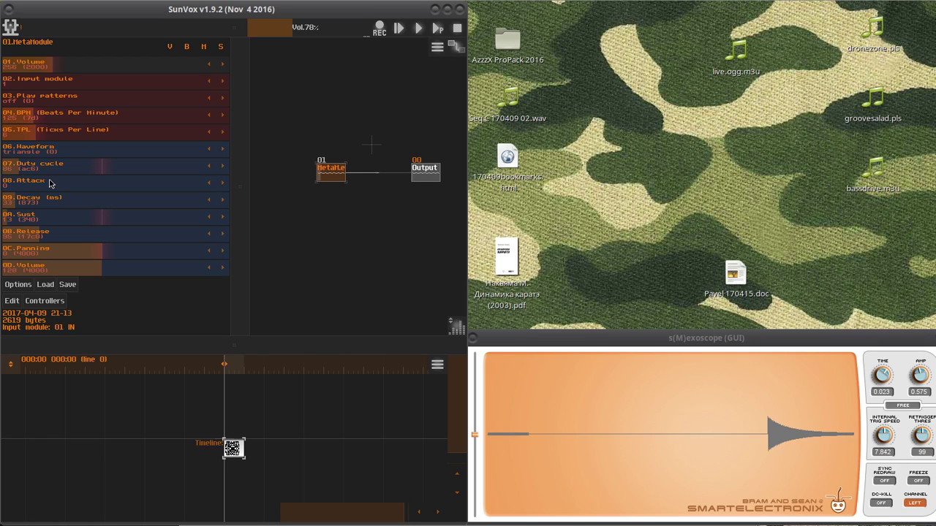
Shape the MetaModule's envelope with Attack 15, Decay 53 ms, Sust 47 and Release 55
{"action": "mouse_move", "coordinate": [62, 231]}
{"action": "left_mouse_down"}
{"action": "mouse_move", "coordinate": [10, 231]}
{"action": "mouse_move", "coordinate": [14, 207]}
{"action": "mouse_move", "coordinate": [32, 217]}
{"action": "mouse_move", "coordinate": [71, 203]}
{"action": "mouse_move", "coordinate": [29, 215]}
{"action": "mouse_move", "coordinate": [16, 189]}
{"action": "mouse_move", "coordinate": [36, 234]}
{"action": "mouse_move", "coordinate": [49, 235]}
{"action": "left_mouse_up"}
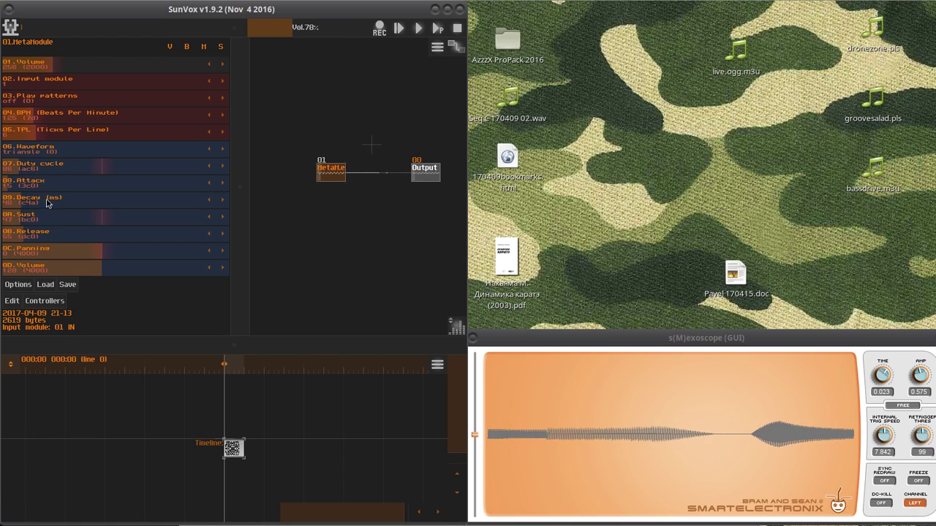
{"action": "left_click", "coordinate": [49, 204]}
{"action": "left_click_drag", "start_coordinate": [48, 204], "coordinate": [49, 204]}
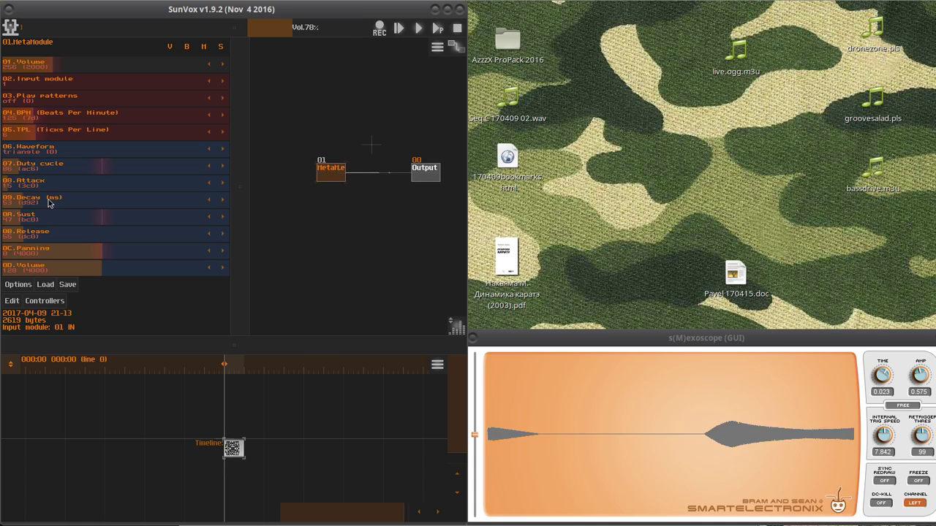
Rename the MetaModule as OSC ADSR and change its color to yellow-green
{"action": "double_click", "coordinate": [325, 174]}
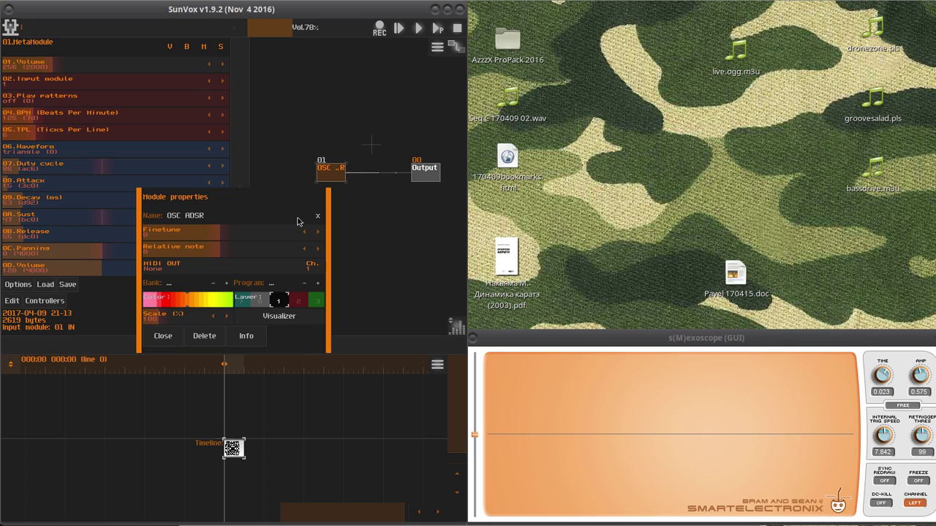
{"action": "left_click_drag", "start_coordinate": [225, 300], "coordinate": [197, 304]}
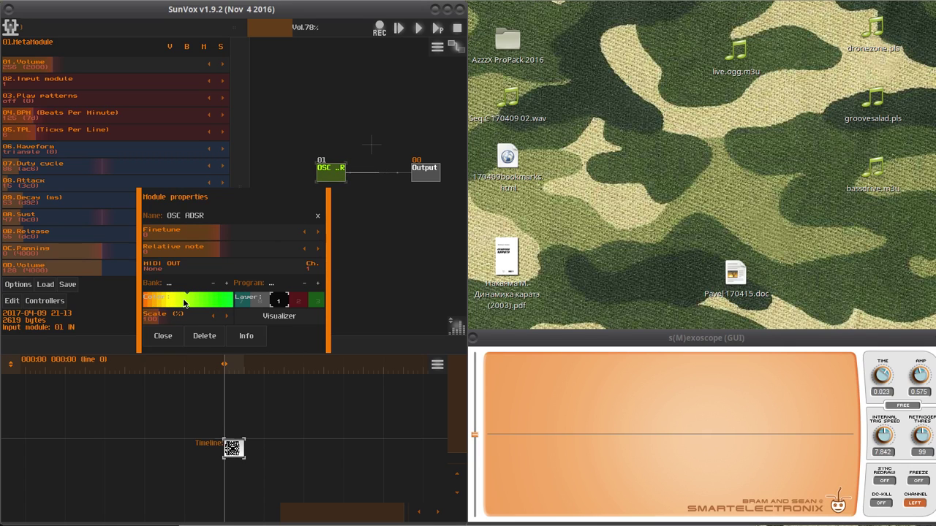
{"action": "left_click", "coordinate": [163, 336]}
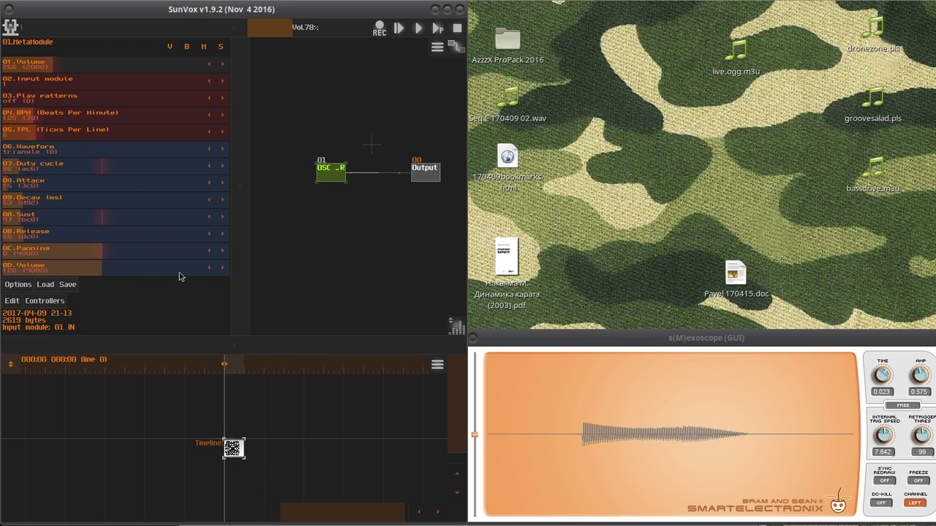
Set the OSC ADSR module's Duty cycle to 512, Attack to 0, Decay to 101 ms and Release to 46
{"action": "left_click_drag", "start_coordinate": [68, 183], "coordinate": [123, 166]}
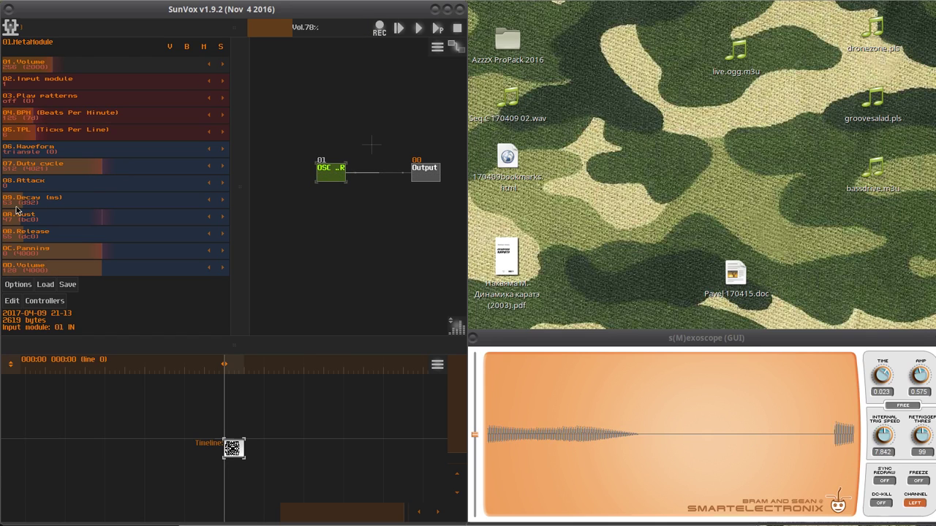
{"action": "left_click_drag", "start_coordinate": [37, 202], "coordinate": [40, 203]}
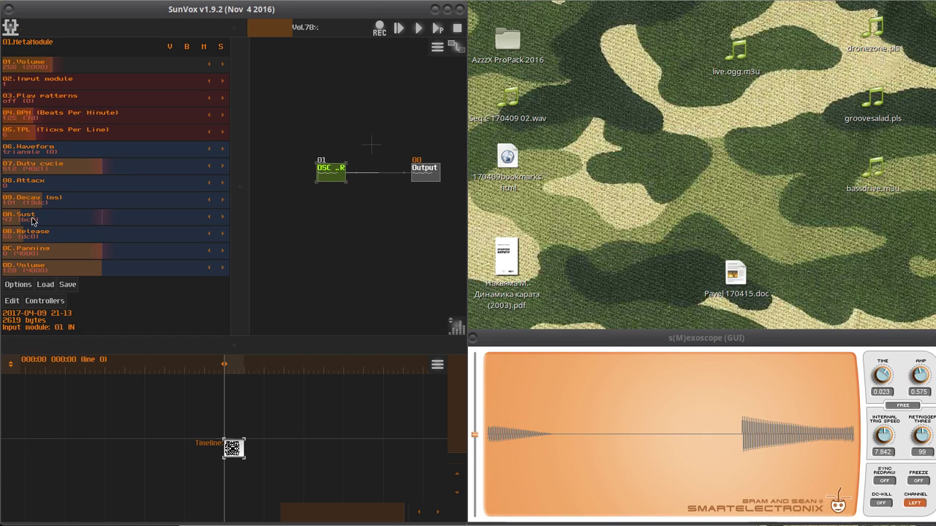
{"action": "mouse_move", "coordinate": [46, 241]}
{"action": "left_mouse_down"}
{"action": "mouse_move", "coordinate": [34, 238]}
{"action": "mouse_move", "coordinate": [42, 238]}
{"action": "left_mouse_up"}
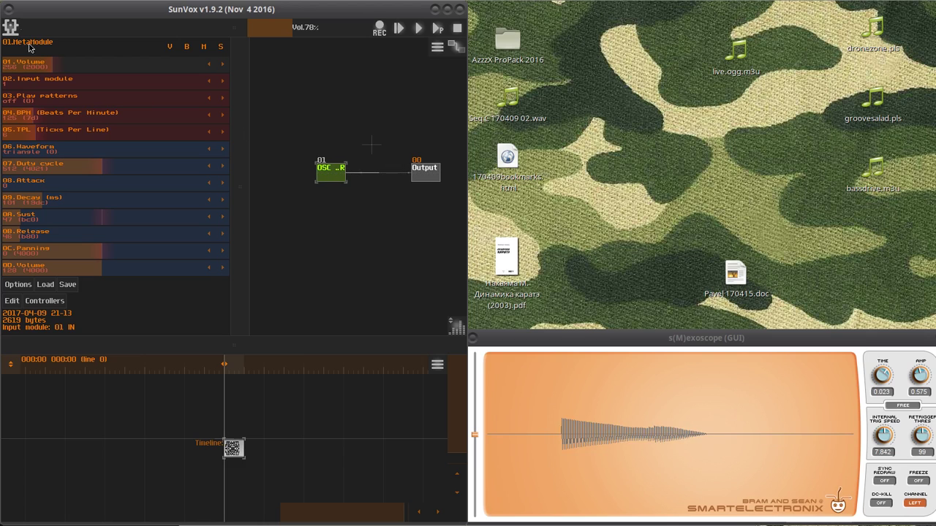
Inside the OSC ADSR module, set the Shrp compressor's Volume to 512 and return to the main project
{"action": "left_click", "coordinate": [8, 302]}
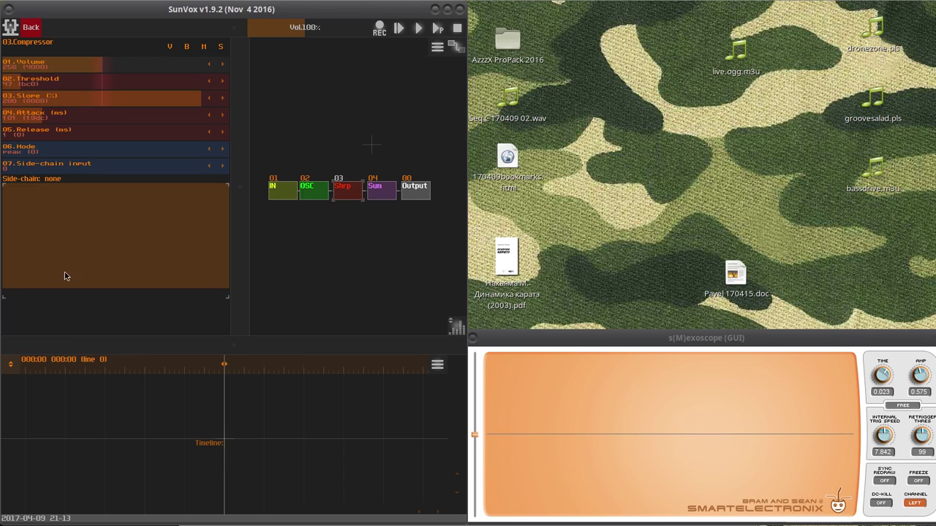
{"action": "left_click", "coordinate": [319, 191]}
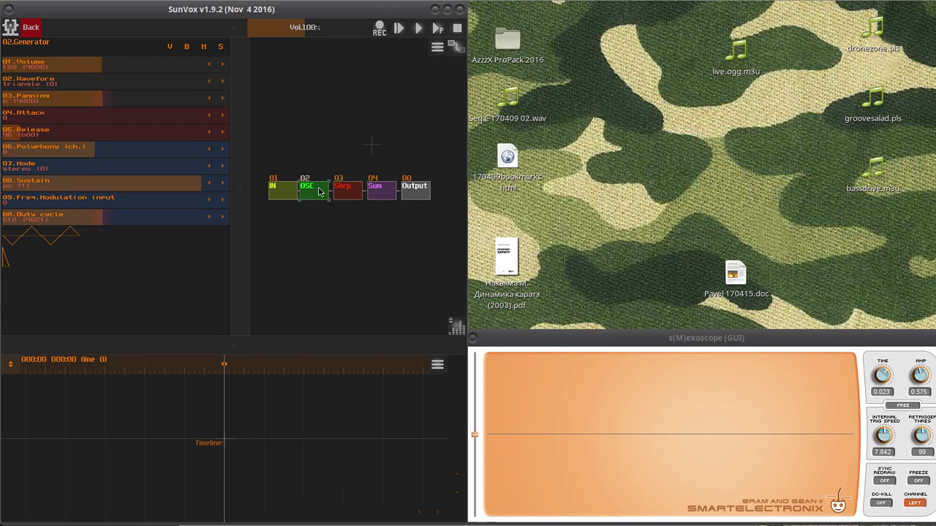
{"action": "left_click", "coordinate": [341, 191]}
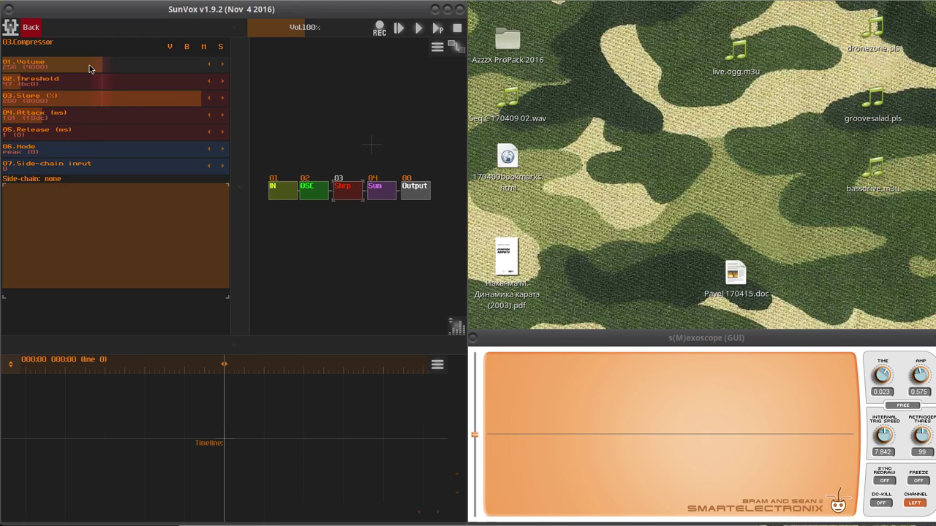
{"action": "left_click_drag", "start_coordinate": [89, 68], "coordinate": [194, 74]}
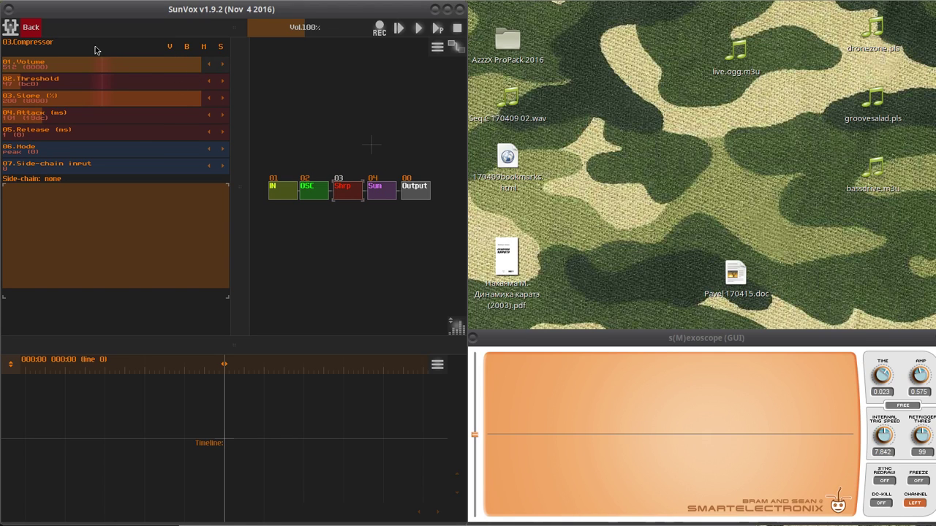
{"action": "left_click", "coordinate": [32, 31]}
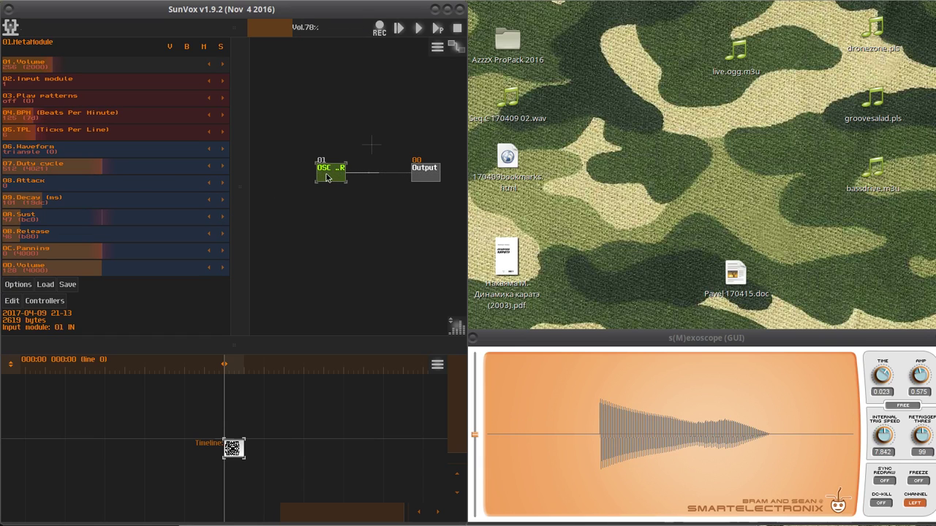
Inside the OSC ADSR module, set the Shrp compressor's Volume to 448 and return to the main project
{"action": "left_click", "coordinate": [13, 301]}
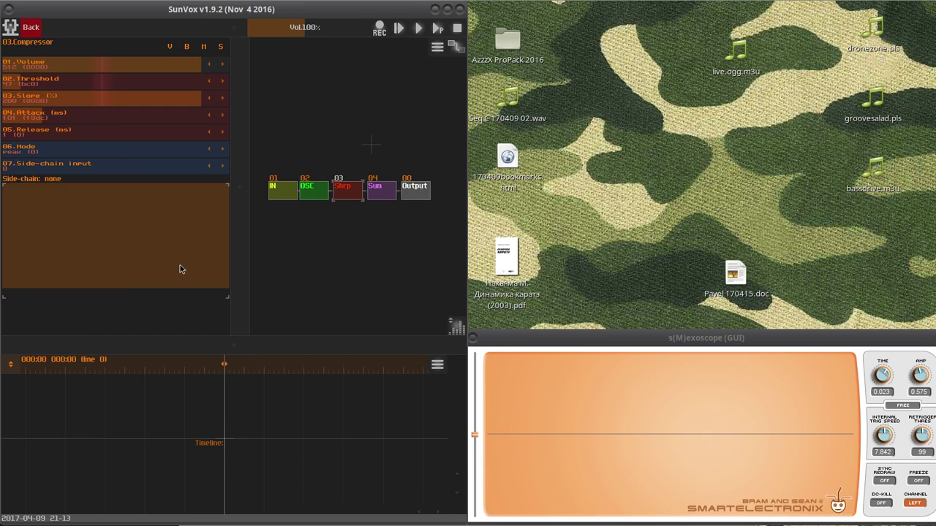
{"action": "left_click_drag", "start_coordinate": [188, 65], "coordinate": [165, 64]}
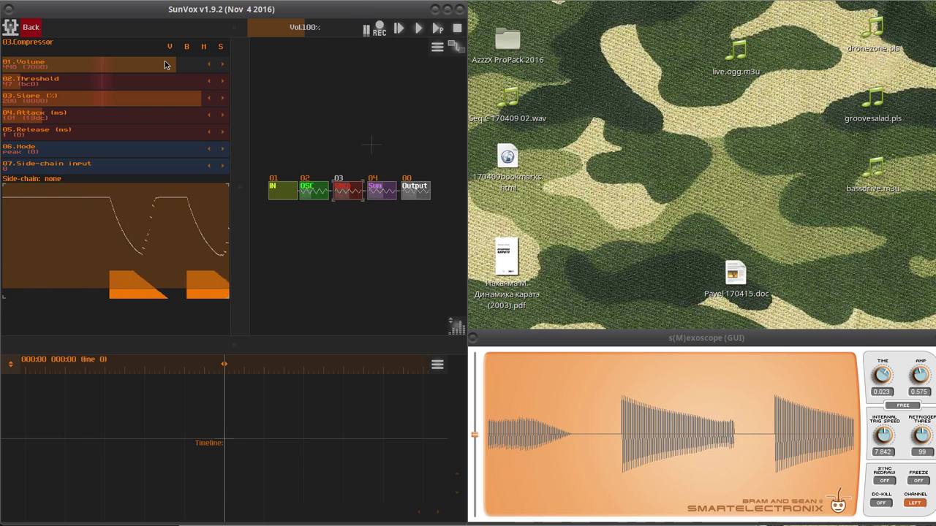
{"action": "left_click", "coordinate": [31, 27]}
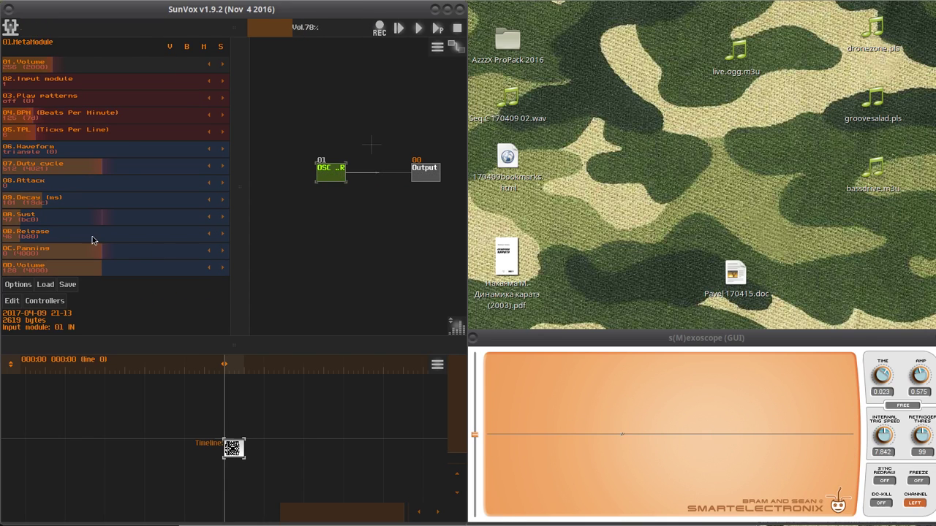
Give the OSC ADSR module a short percussive envelope with Decay 39 ms, Sust 0 and Release 33
{"action": "mouse_move", "coordinate": [82, 241]}
{"action": "left_mouse_down"}
{"action": "mouse_move", "coordinate": [78, 232]}
{"action": "mouse_move", "coordinate": [60, 239]}
{"action": "mouse_move", "coordinate": [70, 237]}
{"action": "left_mouse_up"}
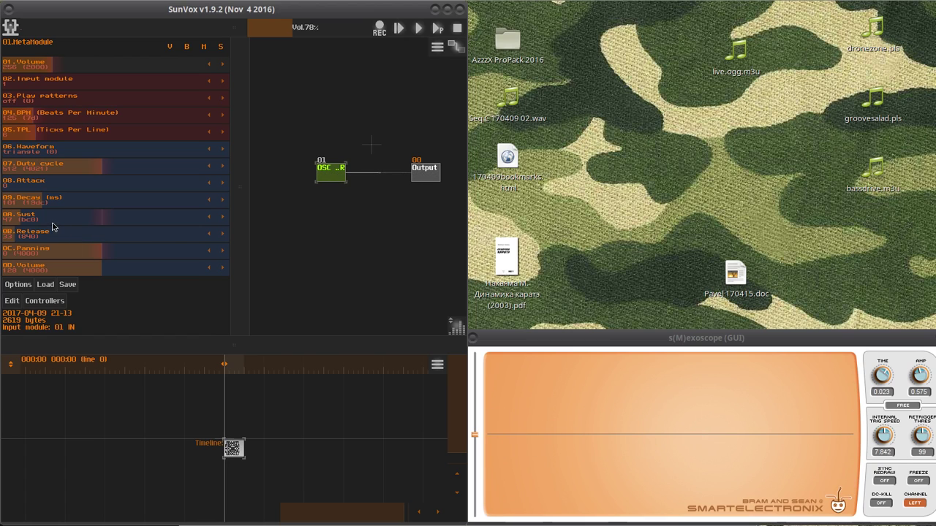
{"action": "left_click_drag", "start_coordinate": [52, 226], "coordinate": [23, 203]}
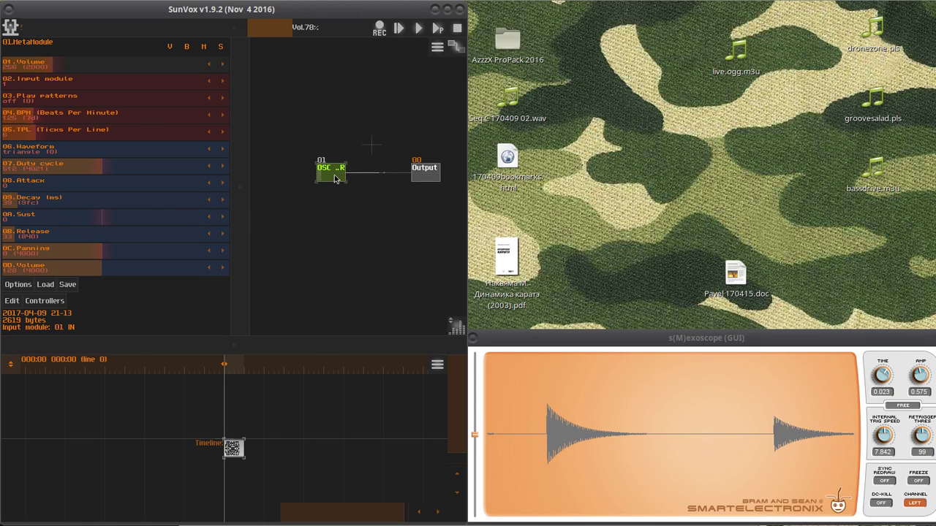
Add a Generator module below OSC ADSR, turn its Sustain off, set its Release to 12 and audition it
{"action": "double_click", "coordinate": [338, 221]}
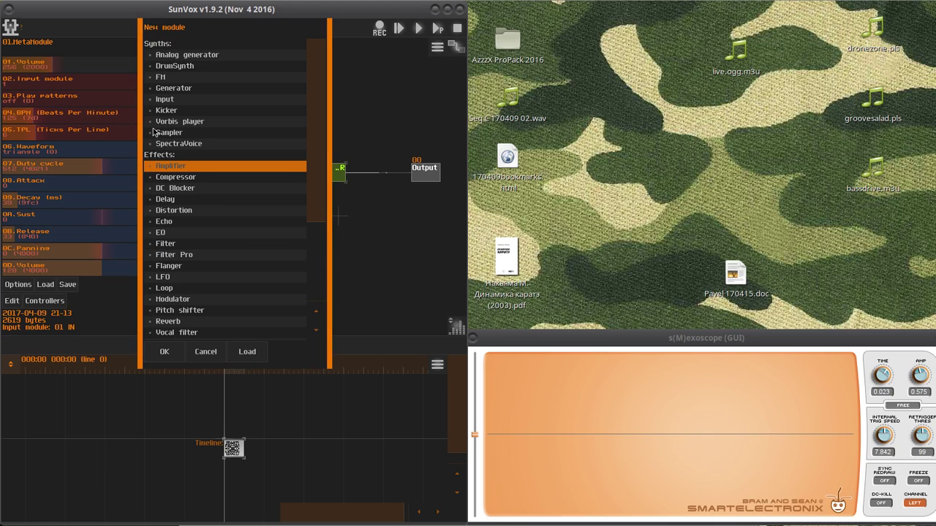
{"action": "double_click", "coordinate": [168, 91]}
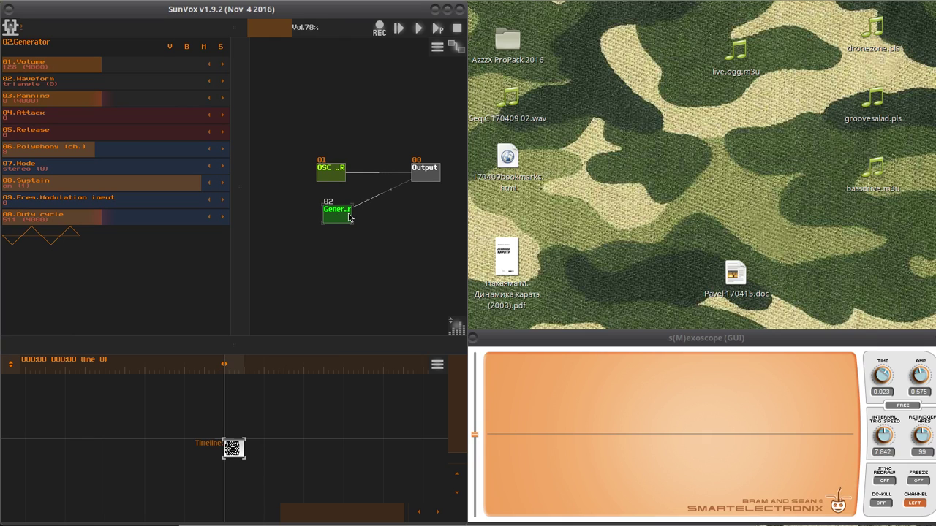
{"action": "key", "text": "z"}
{"action": "left_click", "coordinate": [208, 184]}
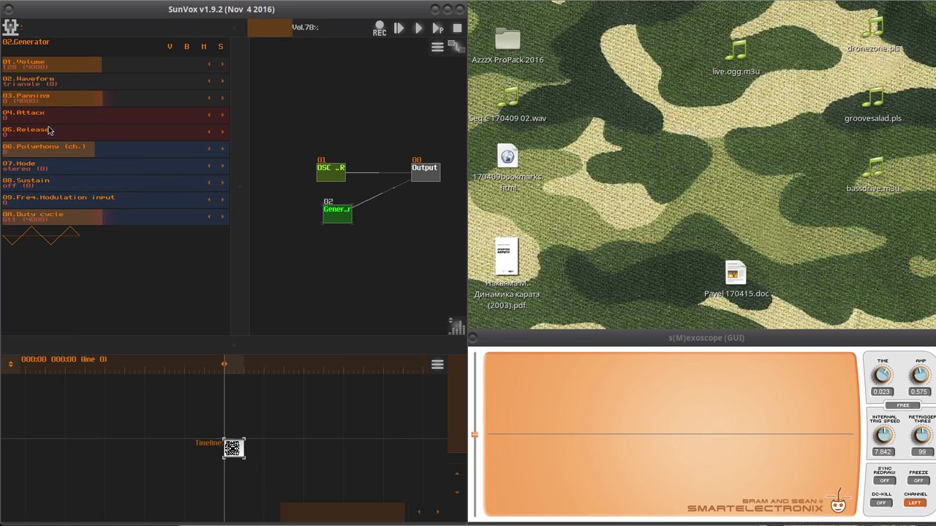
{"action": "left_click_drag", "start_coordinate": [48, 130], "coordinate": [86, 132]}
{"action": "key", "text": "z"}
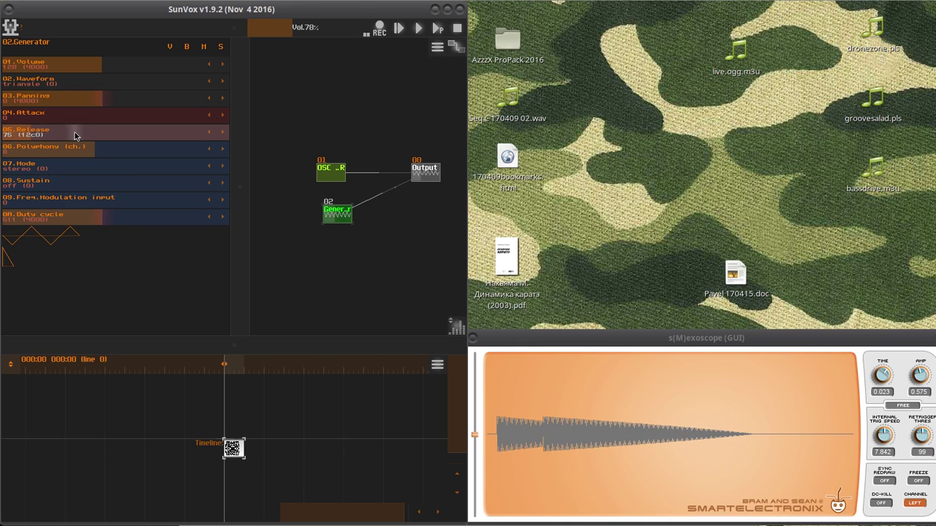
{"action": "left_click_drag", "start_coordinate": [74, 136], "coordinate": [38, 133]}
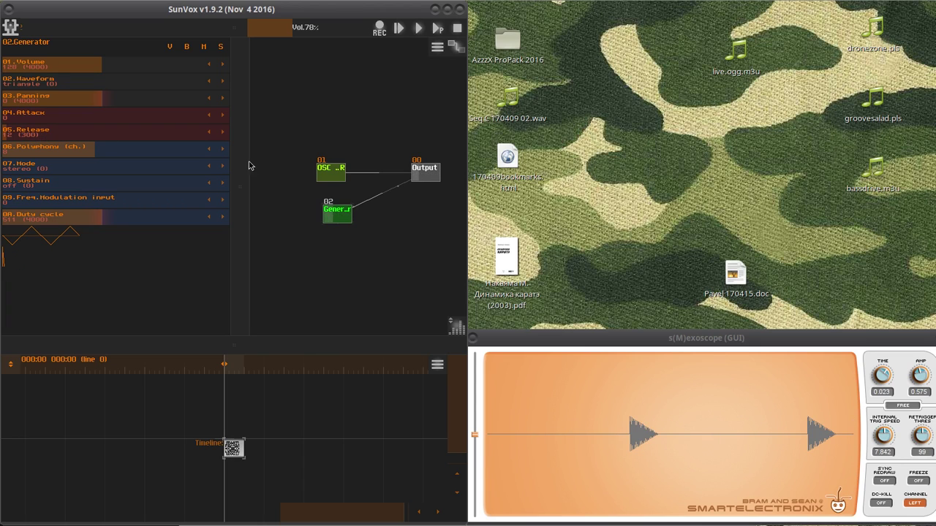
Compare the sound of OSC ADSR with the plain Generator, and delete the Generator module
{"action": "left_click", "coordinate": [332, 175]}
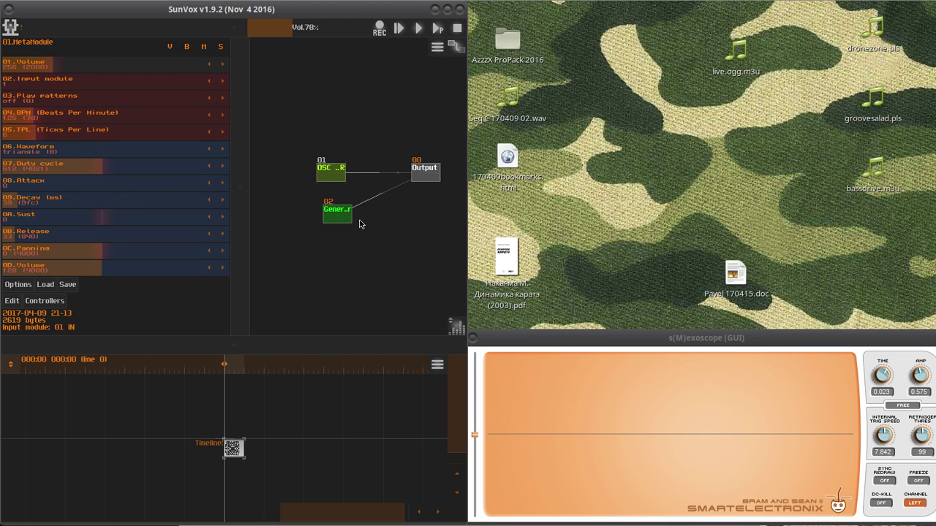
{"action": "left_click", "coordinate": [335, 212]}
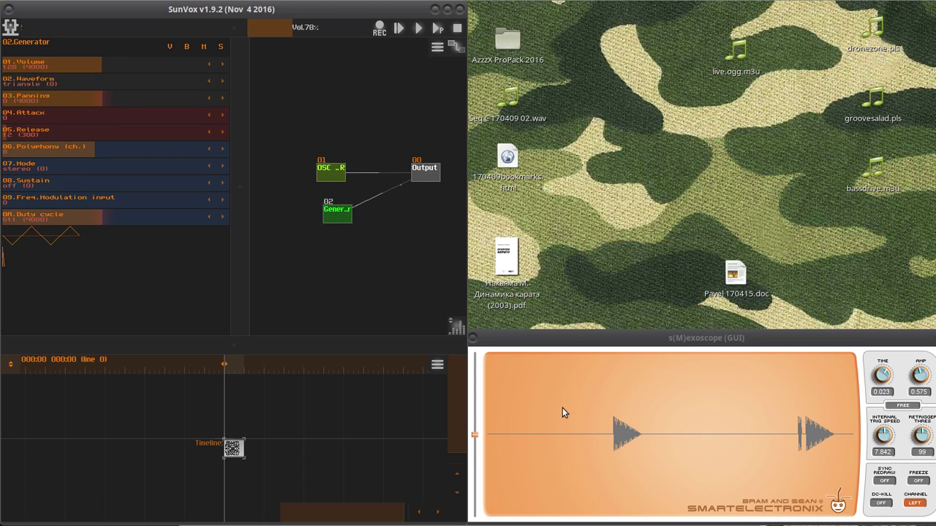
{"action": "left_click", "coordinate": [333, 220]}
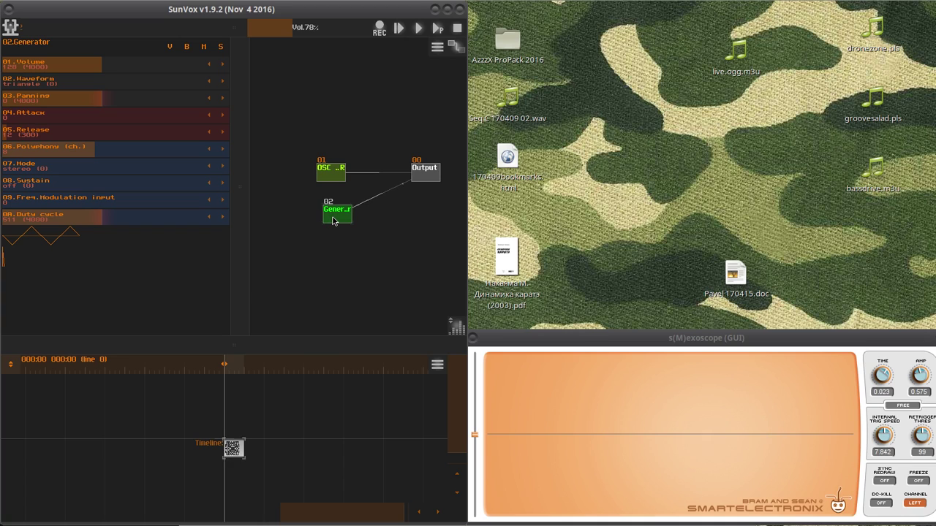
{"action": "key", "text": "Delete"}
{"action": "left_click", "coordinate": [160, 273]}
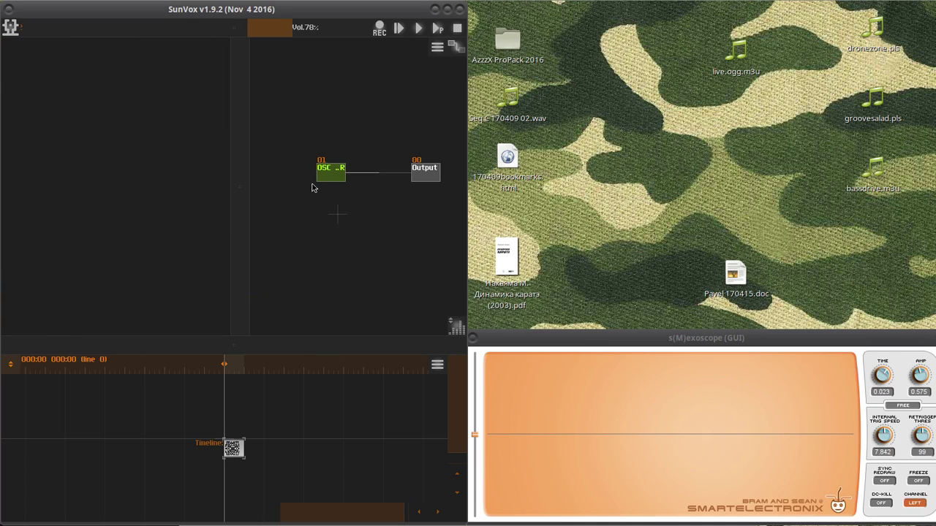
Inside the OSC ADSR module, try RMS mode on the Shrp compressor and switch it back to peak
{"action": "left_click", "coordinate": [324, 176]}
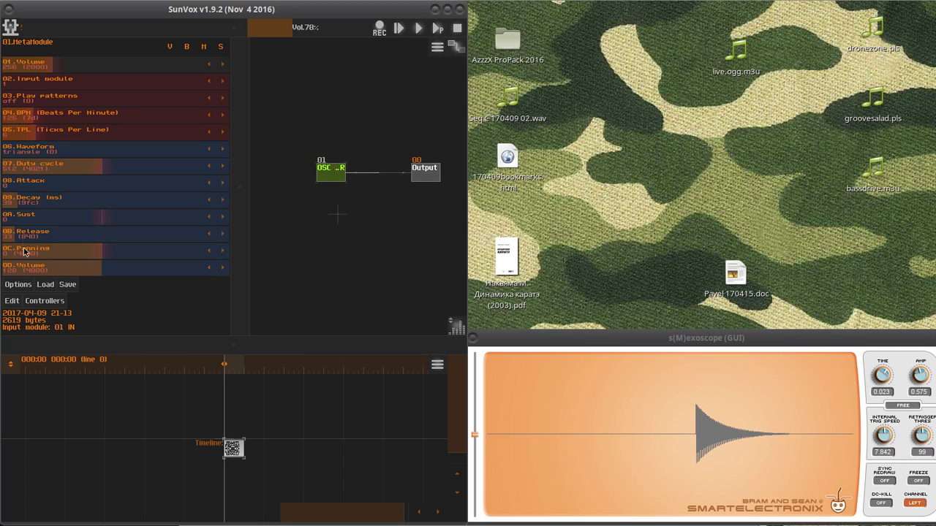
{"action": "left_click", "coordinate": [9, 305]}
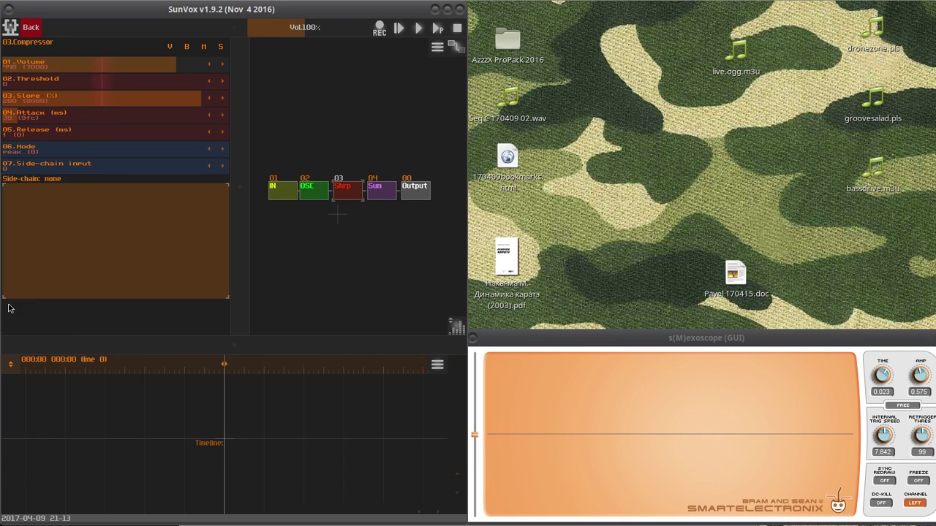
{"action": "left_click", "coordinate": [348, 188]}
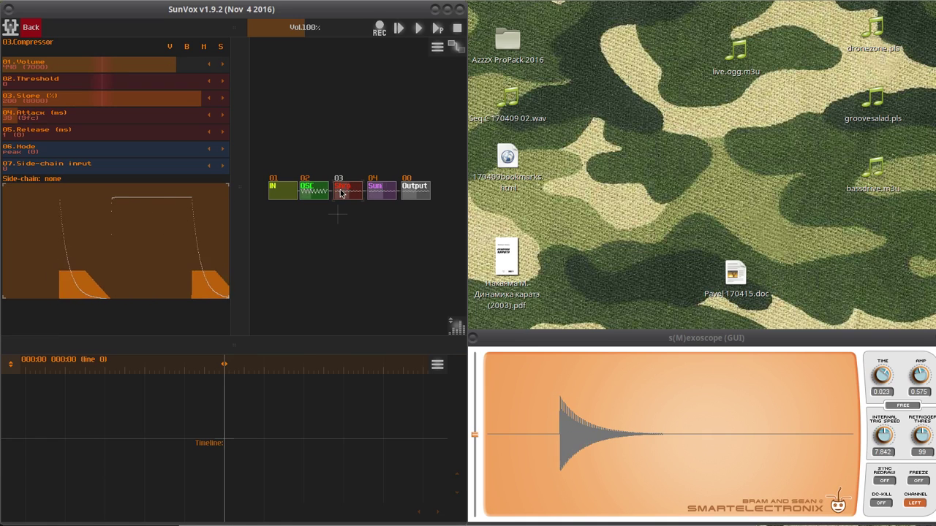
{"action": "left_click", "coordinate": [221, 150]}
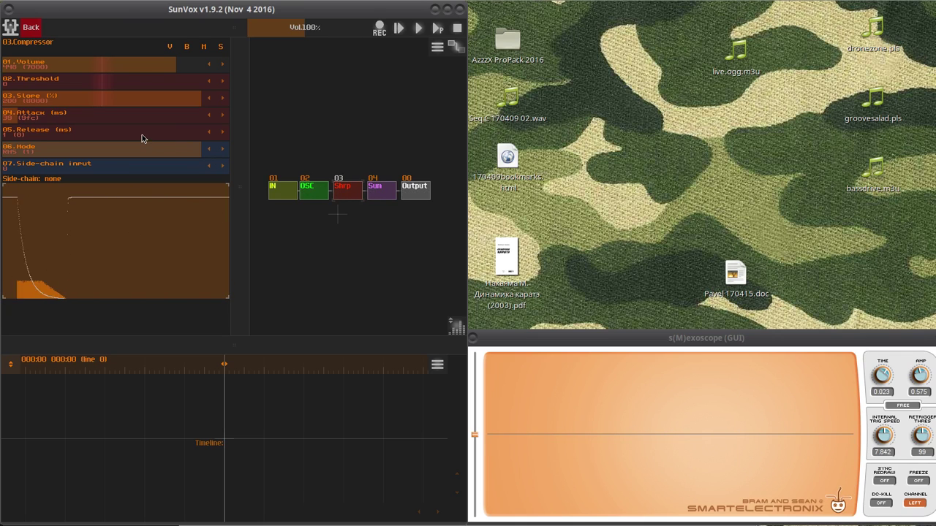
{"action": "left_click_drag", "start_coordinate": [142, 140], "coordinate": [100, 134]}
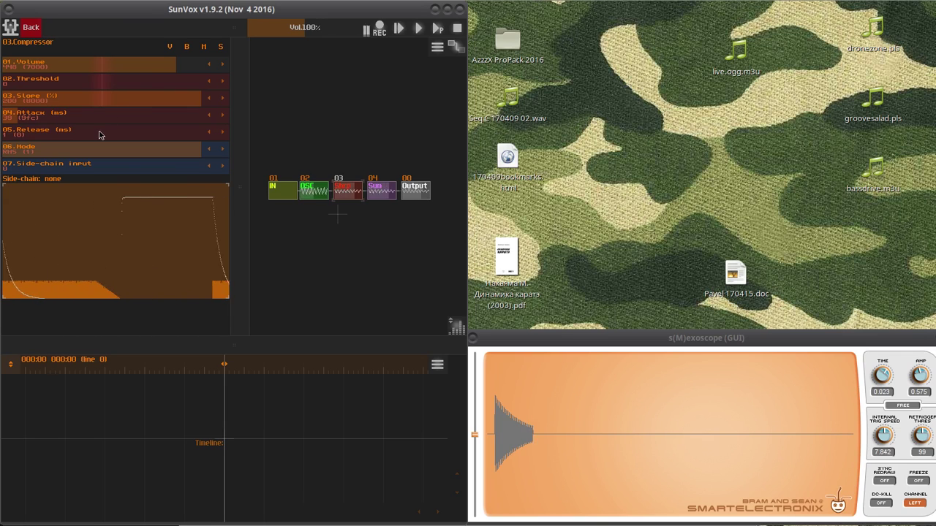
{"action": "left_click", "coordinate": [208, 150]}
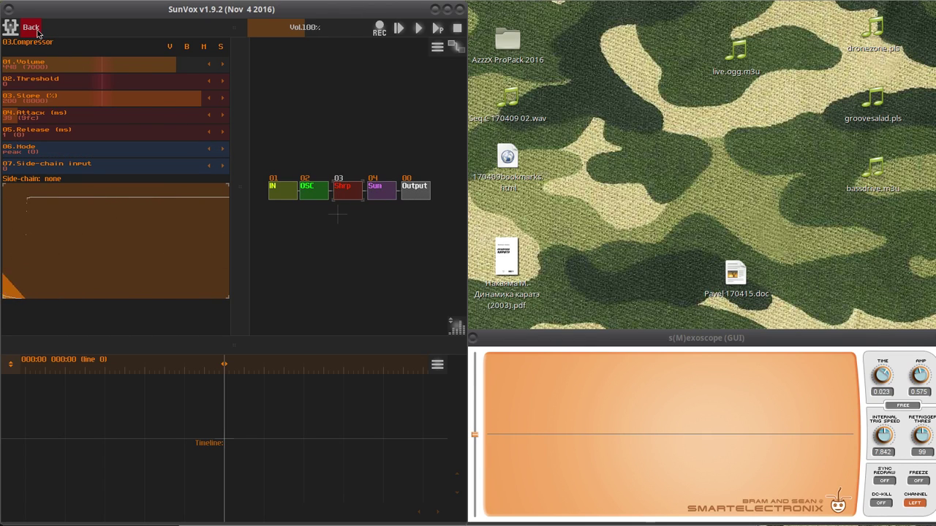
Try the Absolute option on the Sum amplifier, turn it off again and return to the main project
{"action": "left_click", "coordinate": [381, 188]}
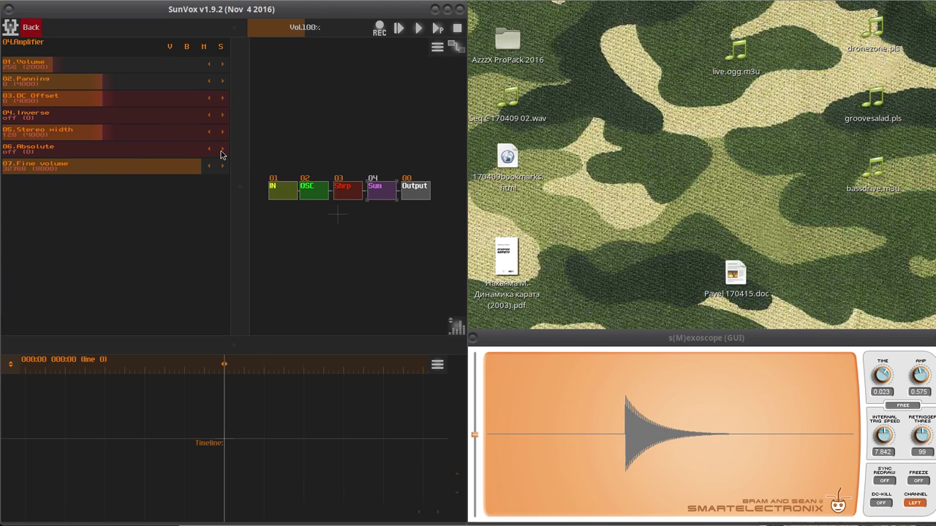
{"action": "left_click", "coordinate": [222, 152]}
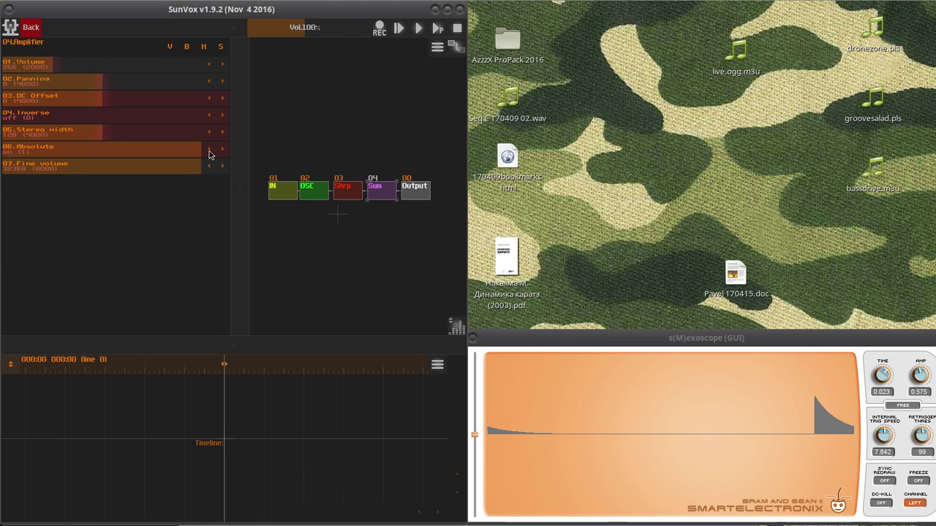
{"action": "left_click", "coordinate": [210, 152]}
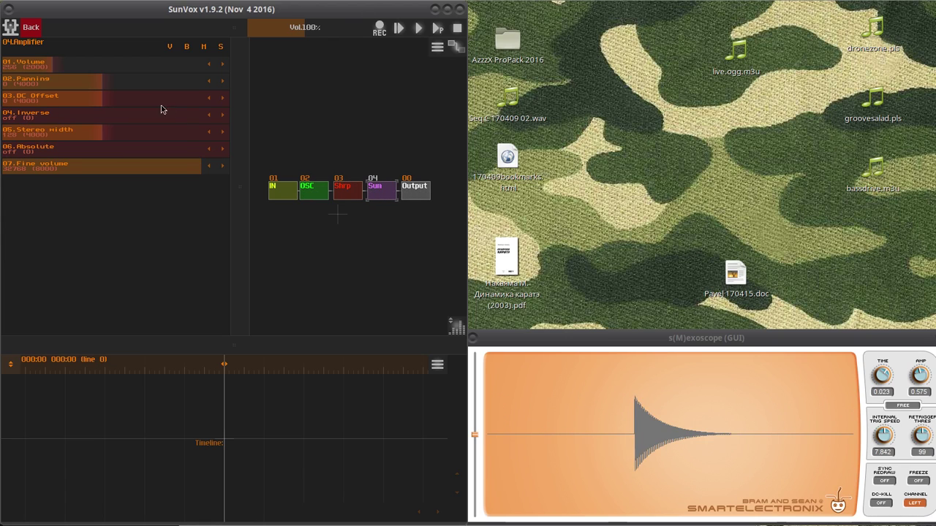
{"action": "left_click", "coordinate": [33, 30]}
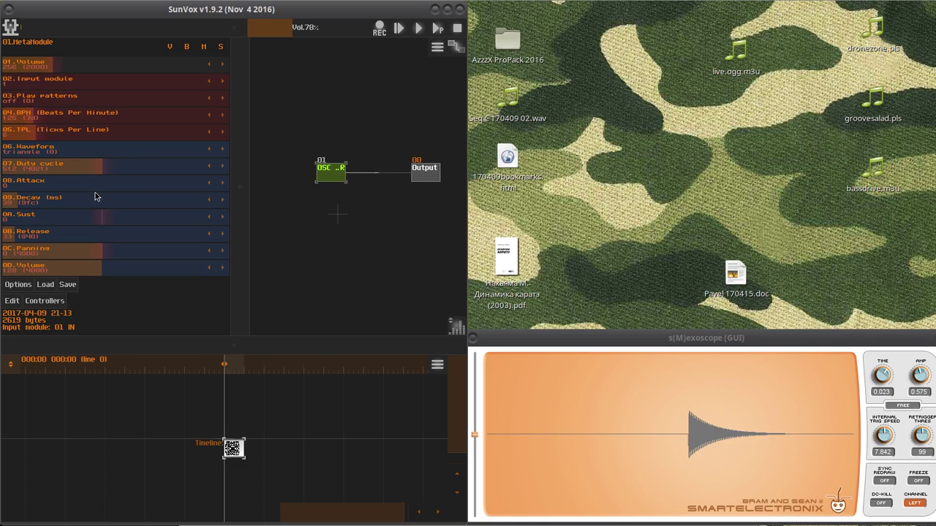
Try a longer tail on the OSC ADSR module with Sust 15 and Release 146
{"action": "left_click", "coordinate": [67, 236]}
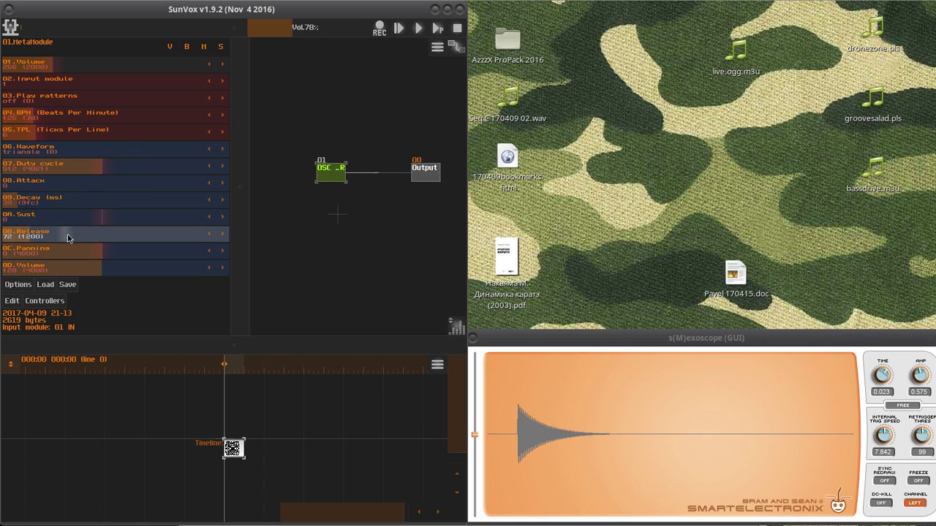
{"action": "left_click_drag", "start_coordinate": [84, 239], "coordinate": [46, 225]}
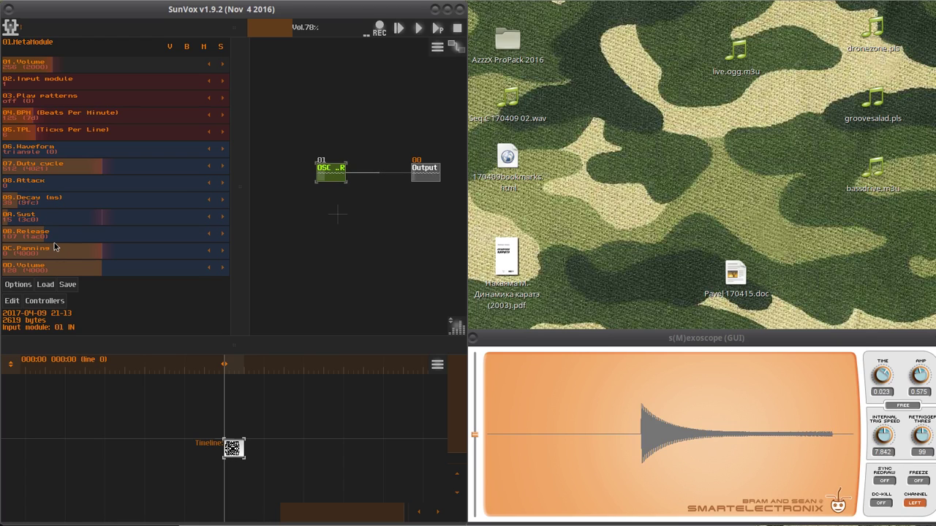
{"action": "left_click", "coordinate": [64, 239]}
{"action": "left_click_drag", "start_coordinate": [64, 239], "coordinate": [69, 239]}
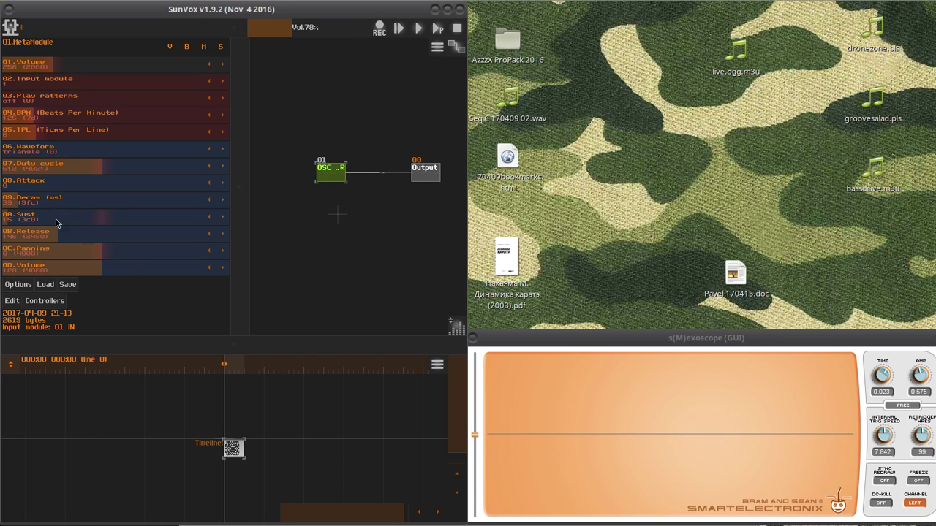
Set the OSC ADSR module's Decay to 32 ms, Sust to 0 and Release to 32
{"action": "left_click_drag", "start_coordinate": [72, 236], "coordinate": [50, 233]}
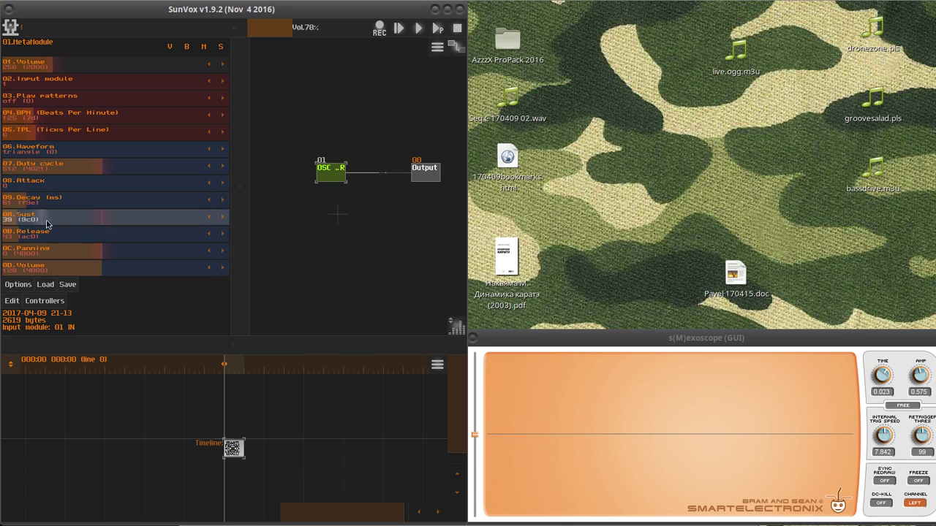
{"action": "left_click_drag", "start_coordinate": [42, 213], "coordinate": [14, 205]}
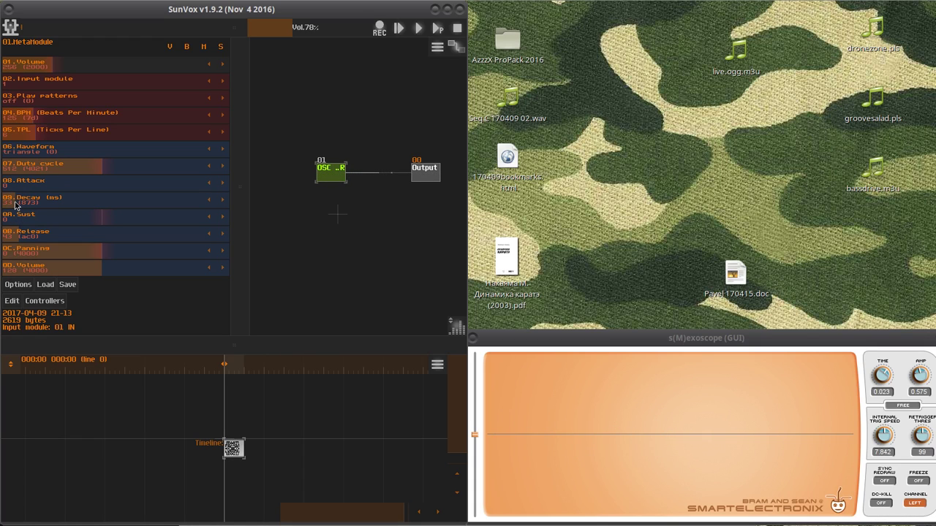
{"action": "left_click", "coordinate": [35, 244]}
{"action": "scroll", "coordinate": [34, 243], "scroll_direction": "down", "scroll_amount": 5}
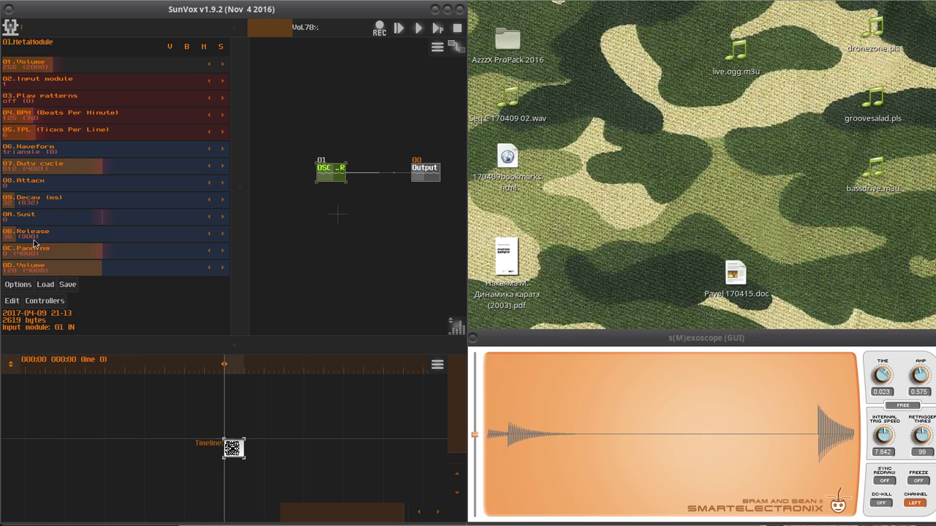
{"action": "scroll", "coordinate": [34, 244], "scroll_direction": "down", "scroll_amount": 1}
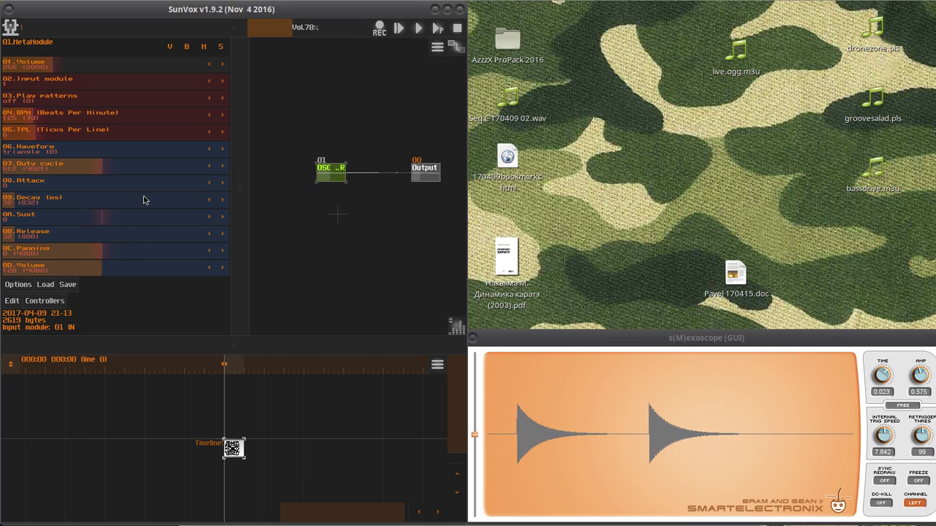
Save the OSC ADSR module as OSC ADSR.sunsynth in the instruments/Gen-torz folder
{"action": "right_click", "coordinate": [335, 176]}
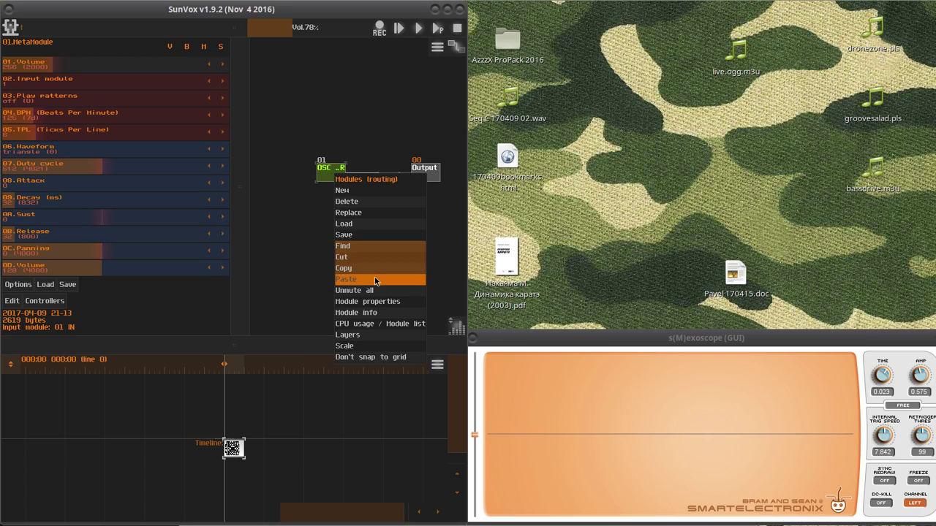
{"action": "left_click", "coordinate": [356, 242]}
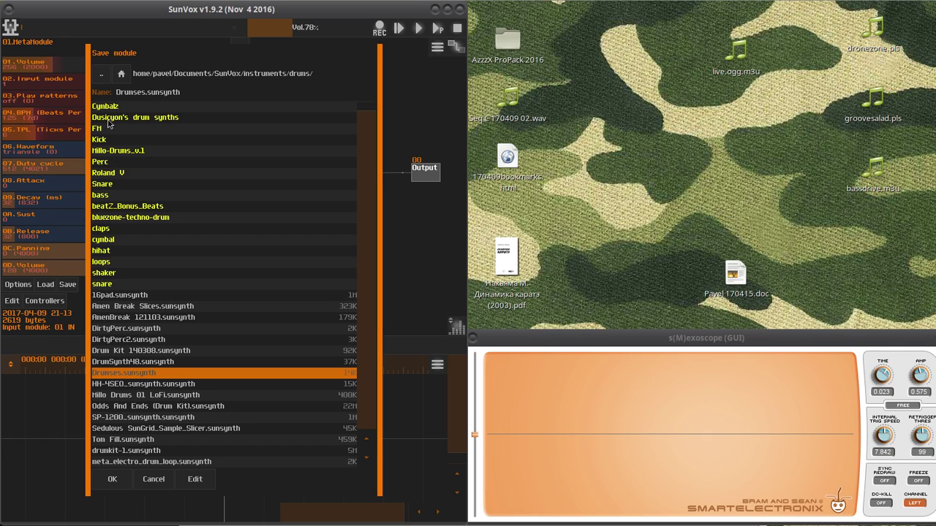
{"action": "left_click", "coordinate": [101, 77]}
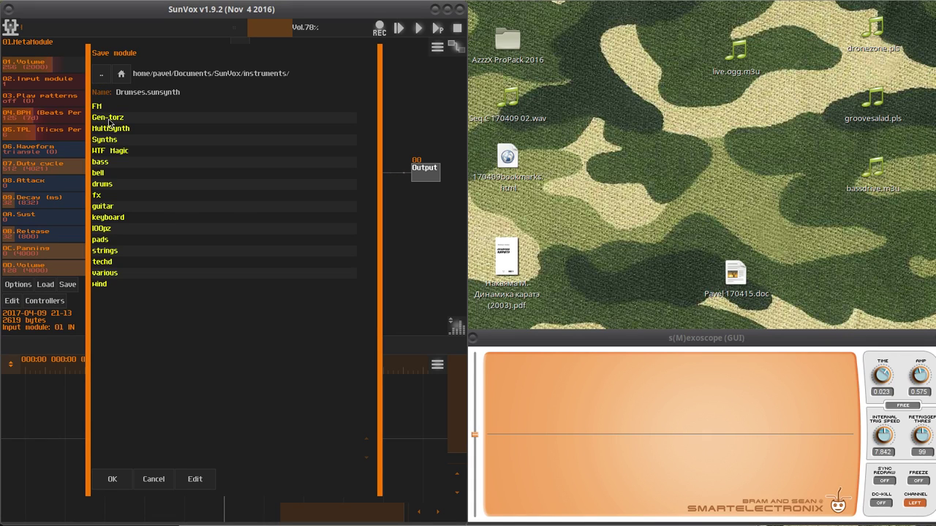
{"action": "left_click", "coordinate": [108, 118]}
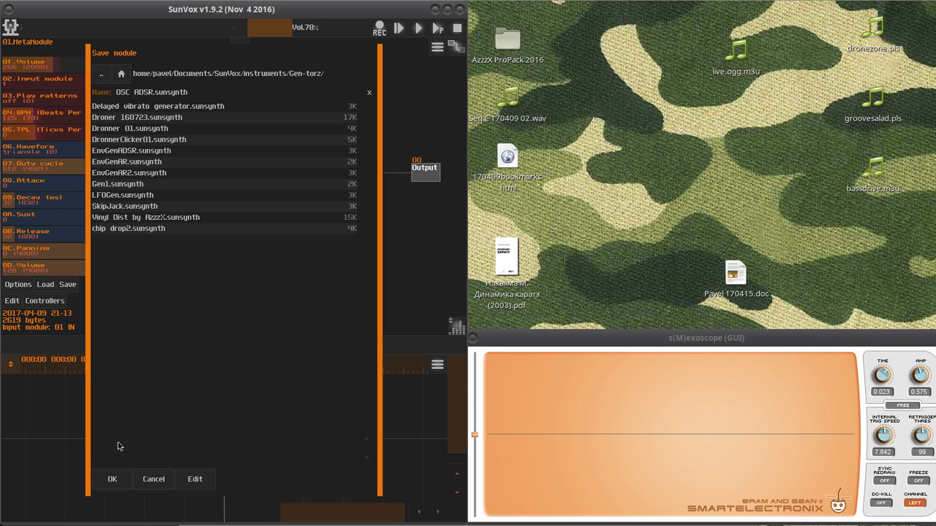
{"action": "left_click", "coordinate": [115, 479]}
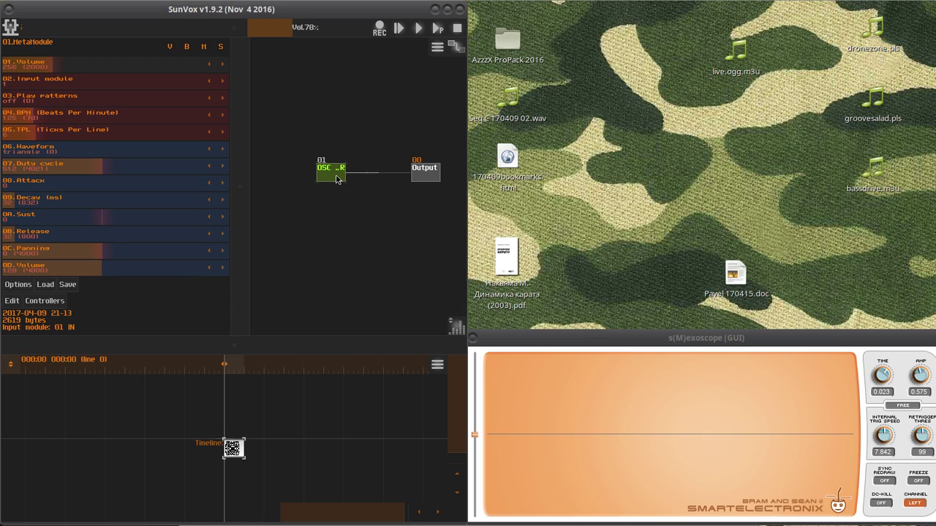
Audition the saved OSC ADSR module by playing several notes
{"action": "key", "text": "z"}
{"action": "key", "text": "z"}
{"action": "key", "text": "z"}
{"action": "key", "text": "z"}
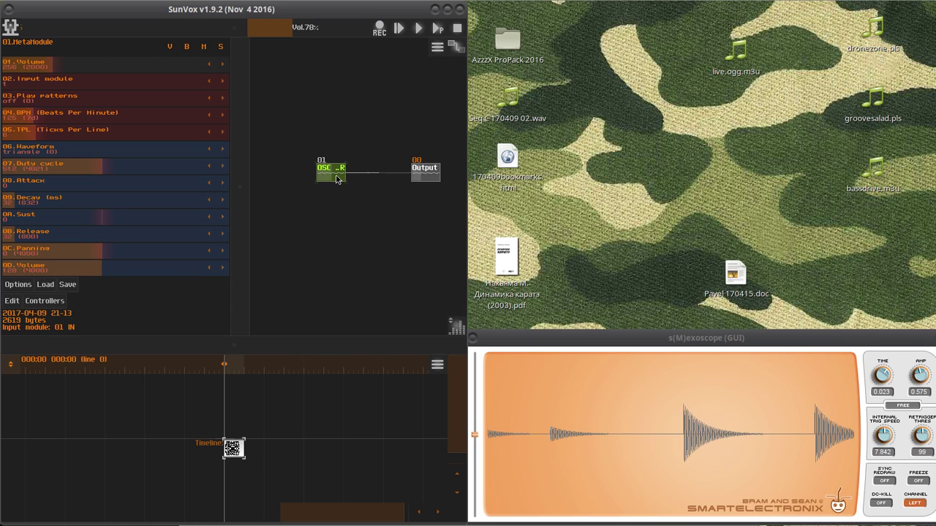